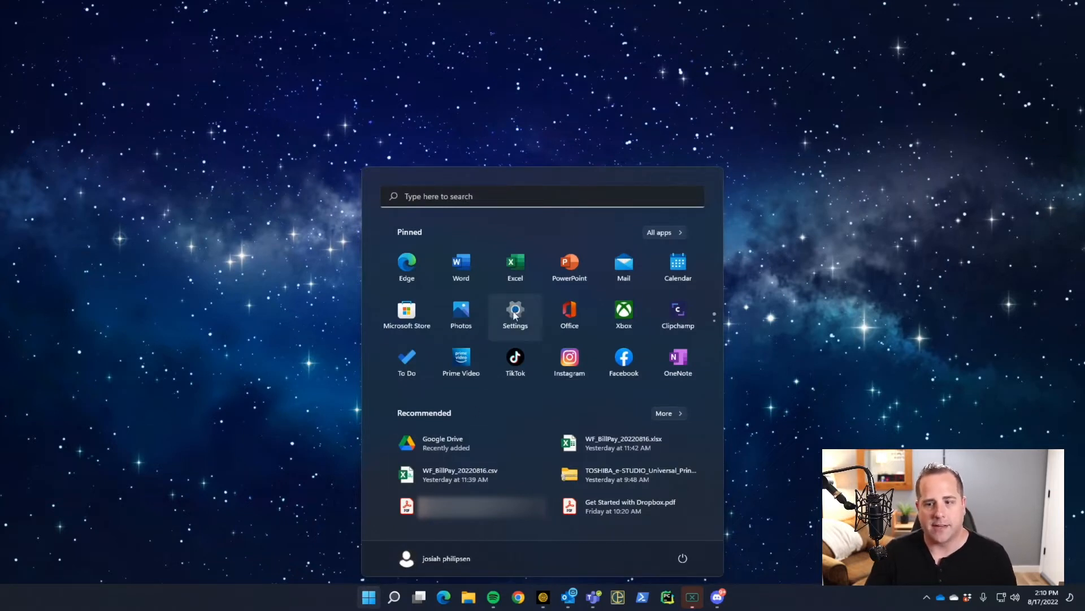
# Step: Search for 'settings' from Start and launch the Settings app
pyautogui.click(441, 195)
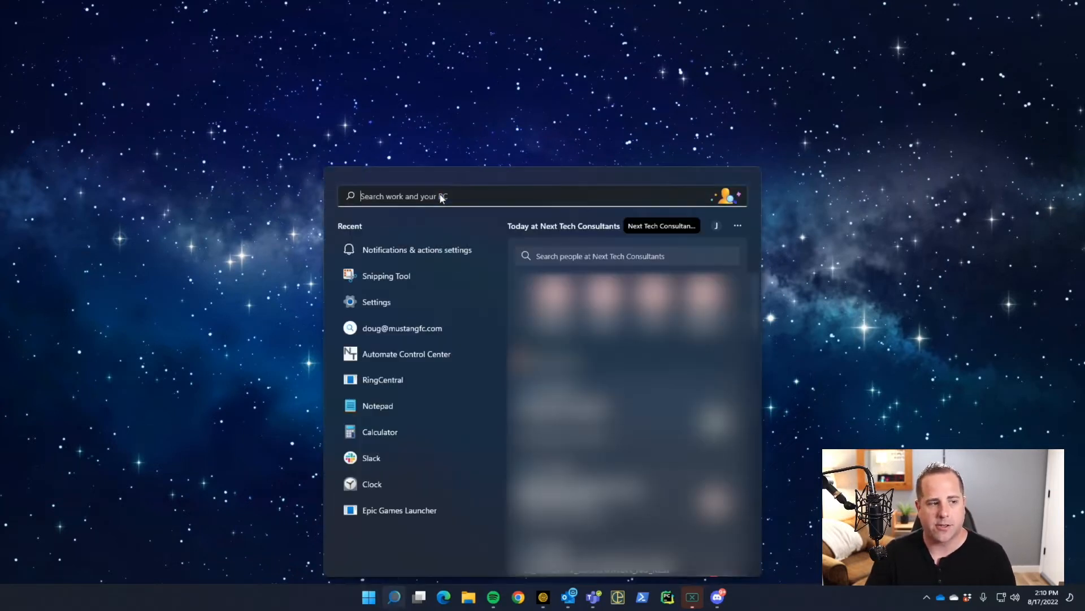
pyautogui.write('settings')
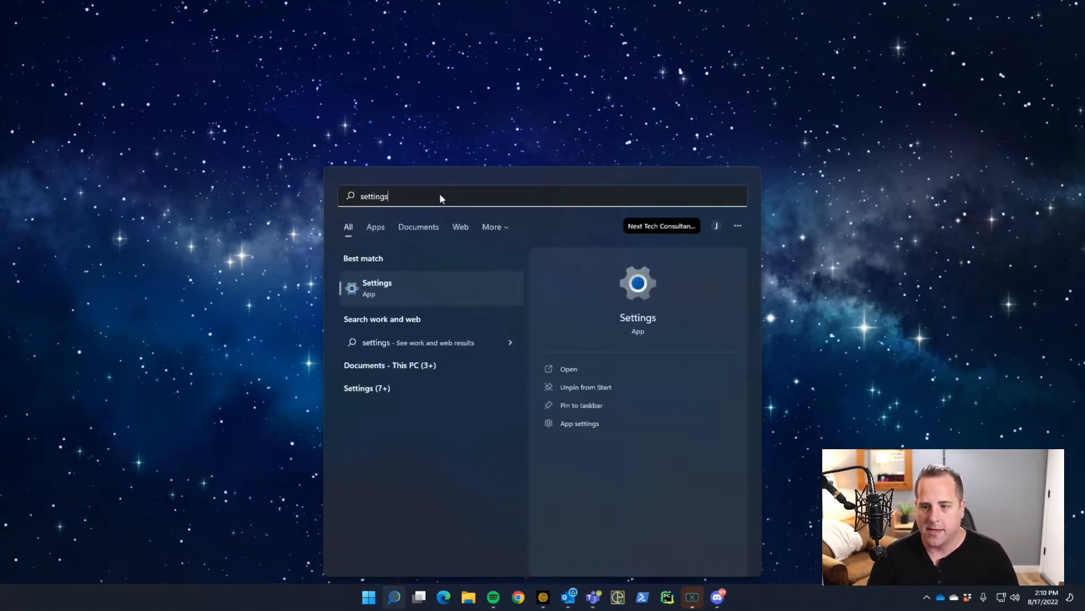
pyautogui.press('Return')
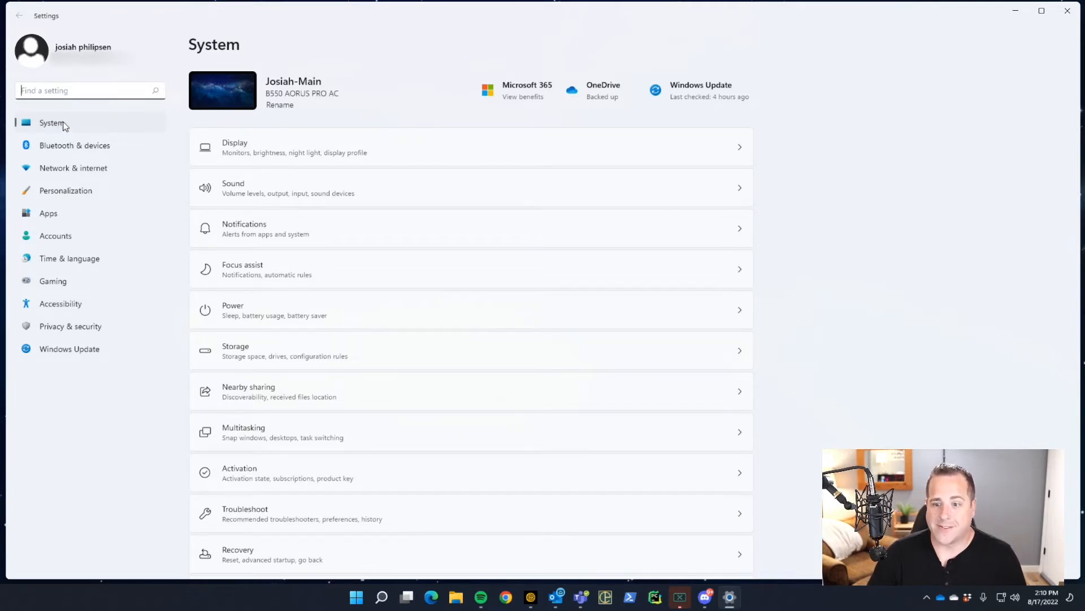
# Step: Review the apps listed under System > Notifications, then go to Focus assist
pyautogui.click(245, 231)
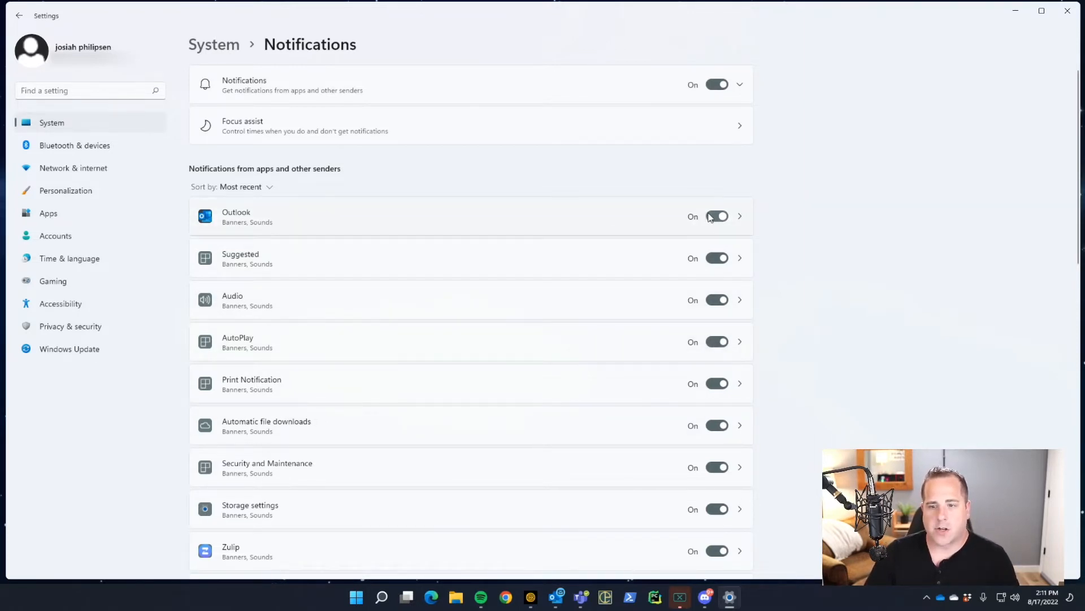
pyautogui.scroll(-5, 688, 308)
pyautogui.scroll(-4, 688, 308)
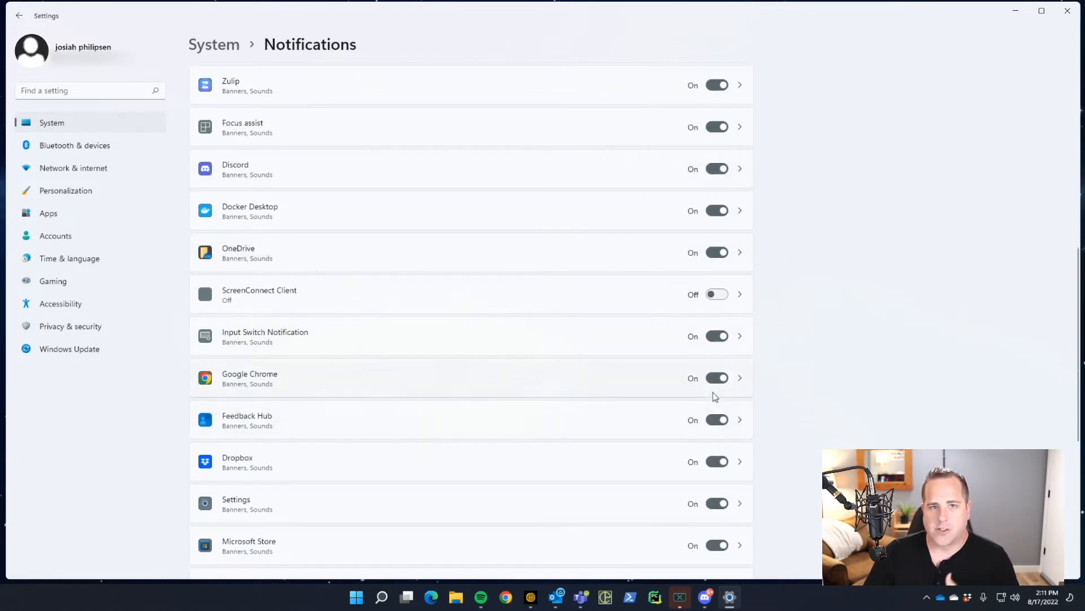
pyautogui.scroll(9, 707, 354)
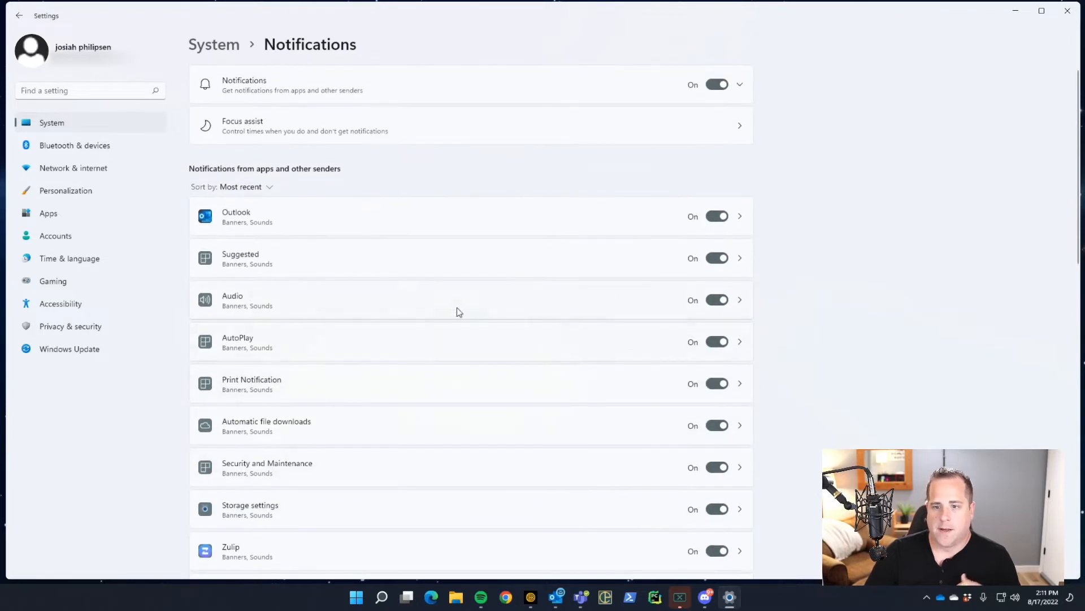
pyautogui.click(302, 124)
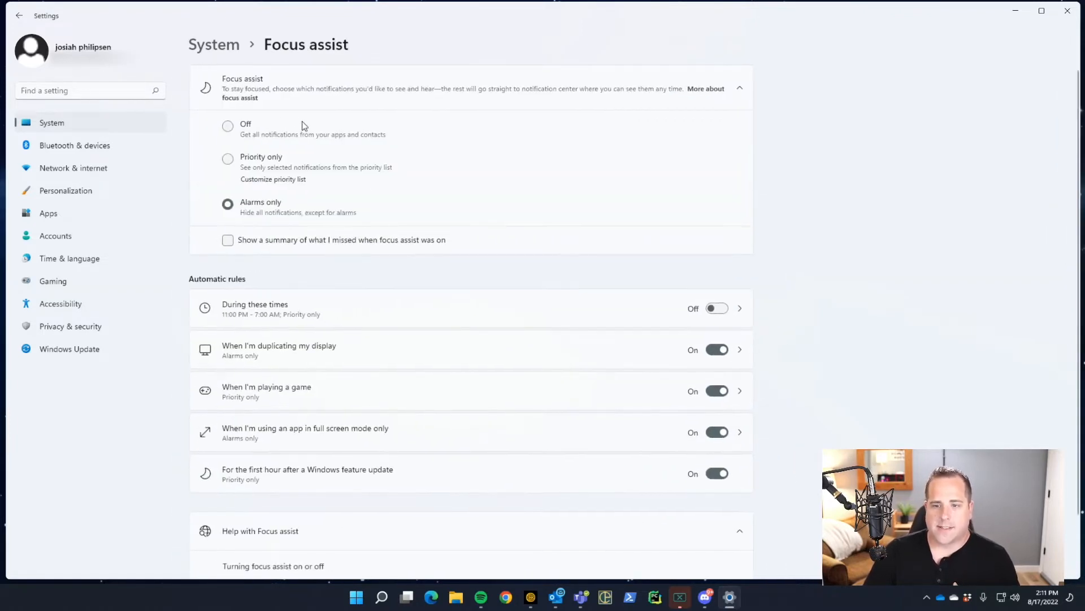
# Step: Switch Focus assist to Off, then return via System > Notifications to Outlook's notification page
pyautogui.click(232, 125)
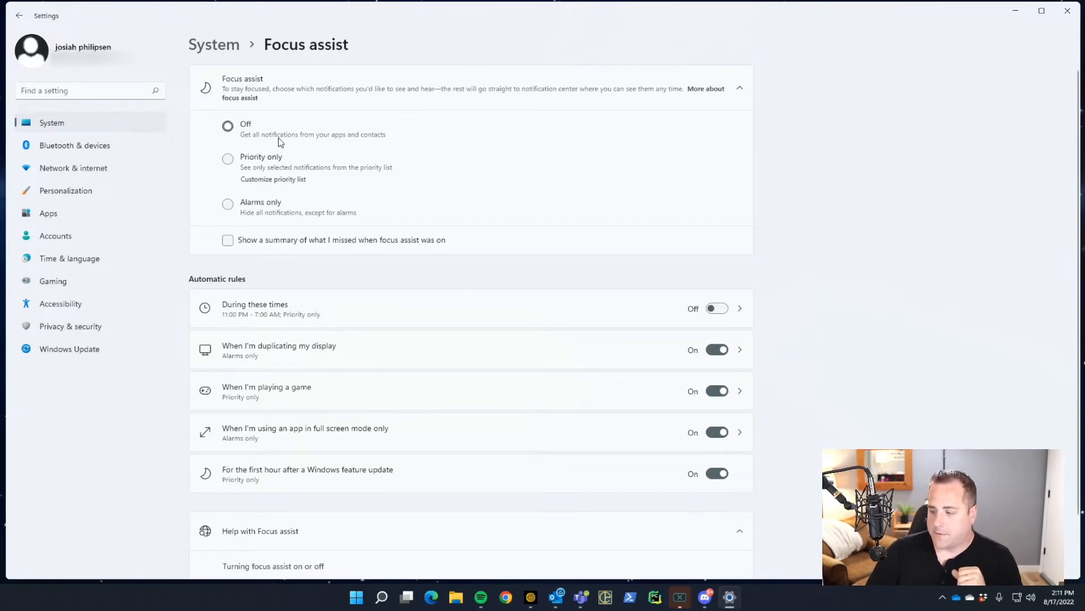
pyautogui.click(221, 46)
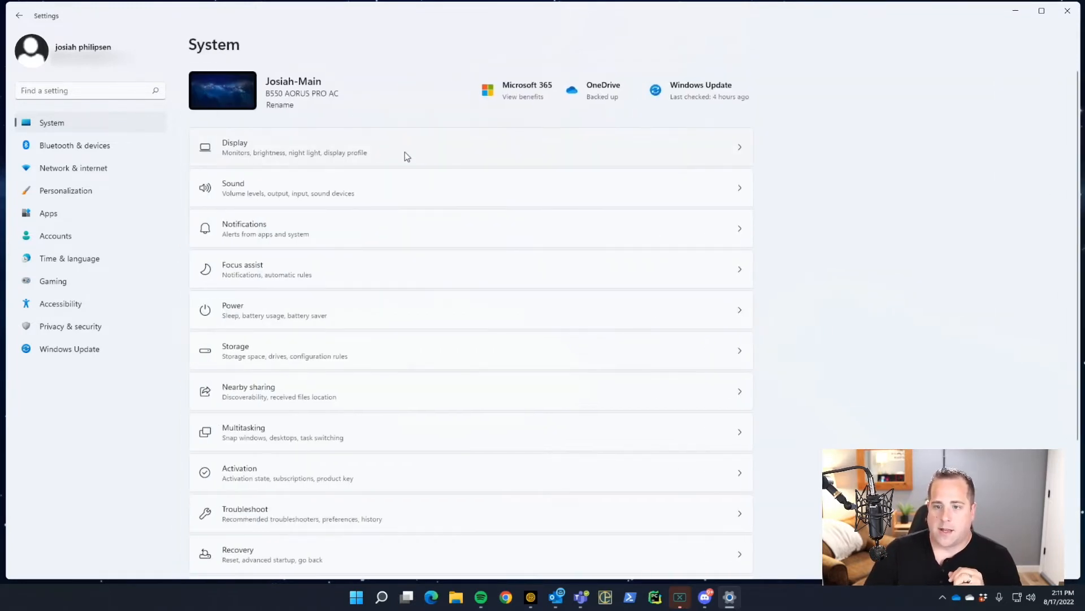
pyautogui.click(410, 218)
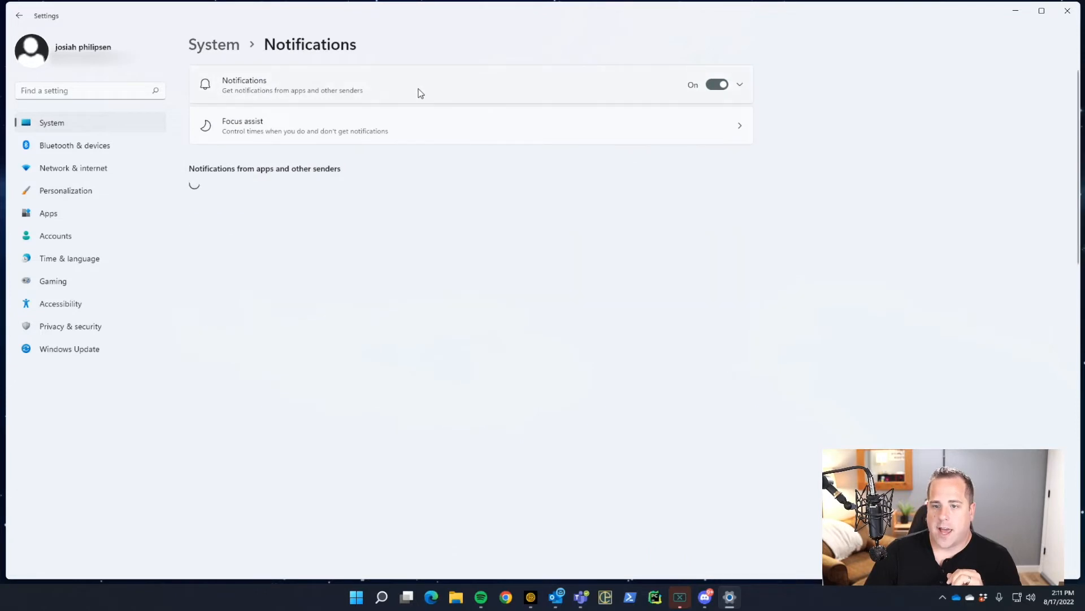
pyautogui.click(531, 216)
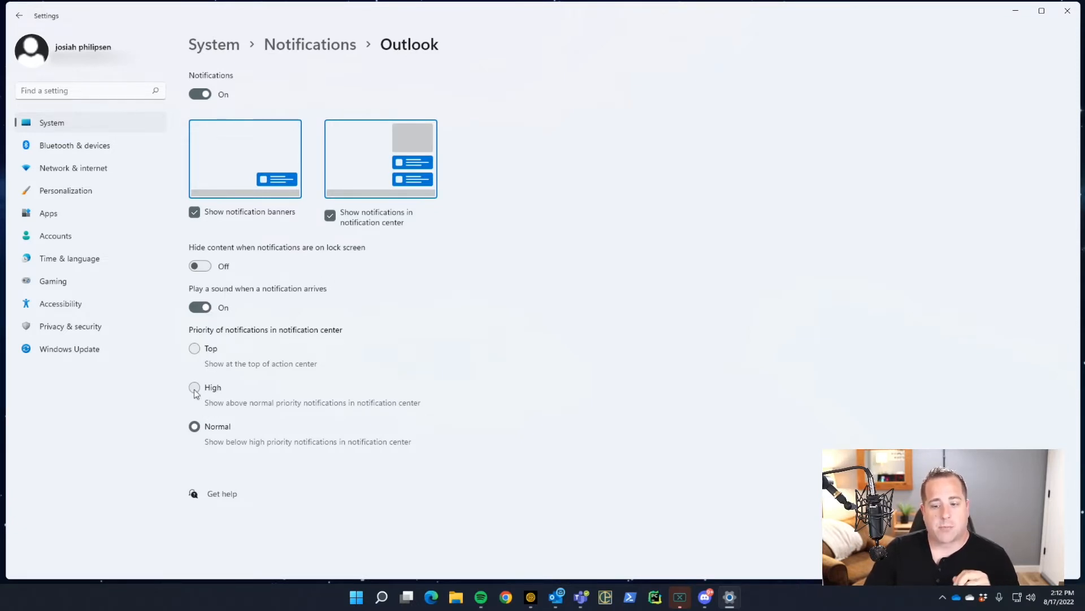
# Step: Set Outlook's notification priority to Top, then go to Accessibility > Visual effects
pyautogui.click(195, 349)
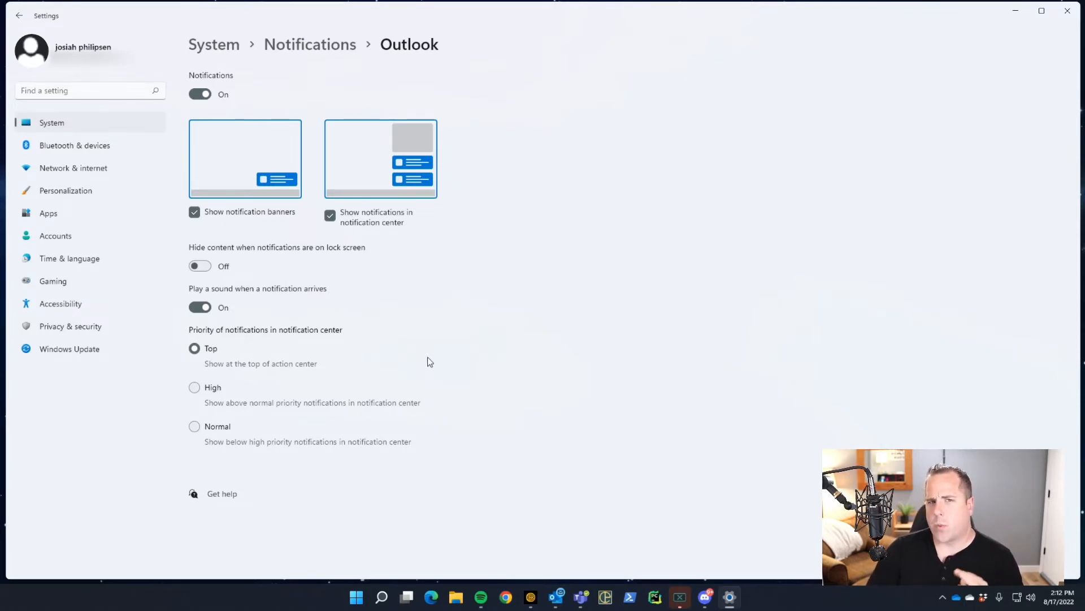
pyautogui.click(62, 303)
pyautogui.click(257, 148)
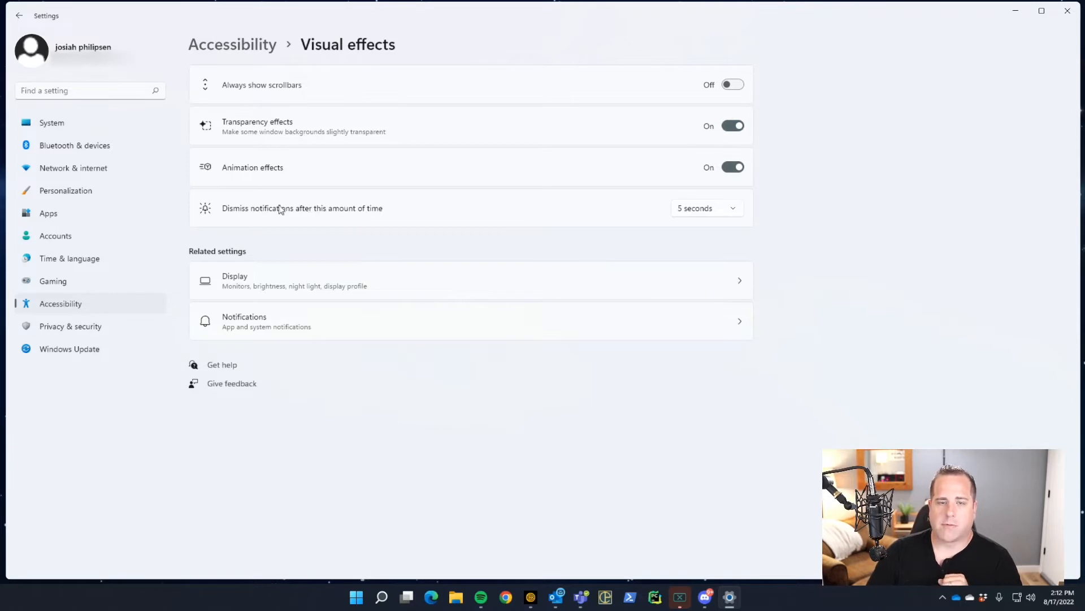
# Step: Set 'Dismiss notifications after this amount of time' to 30 seconds
pyautogui.click(718, 210)
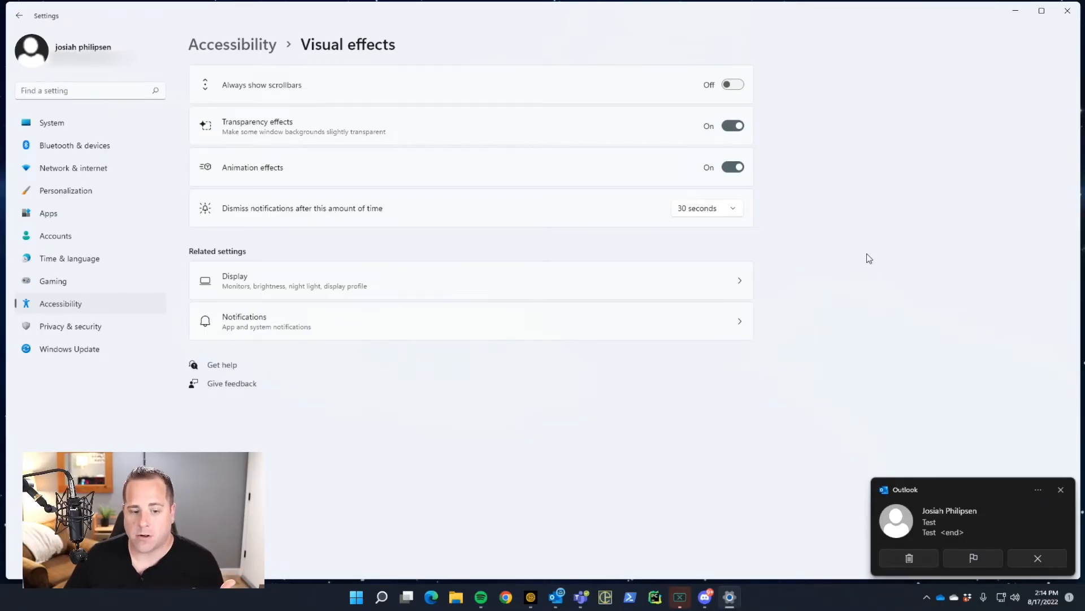
# Step: Close the Outlook test toast and check that it remains in notification center
pyautogui.click(1061, 489)
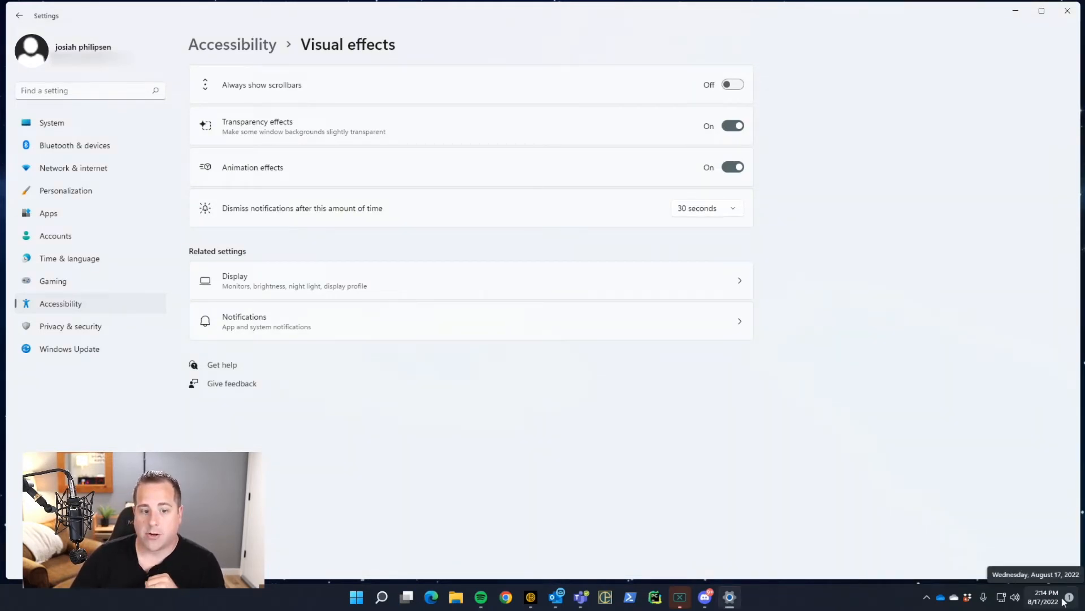
pyautogui.click(1064, 601)
pyautogui.moveTo(949, 312)
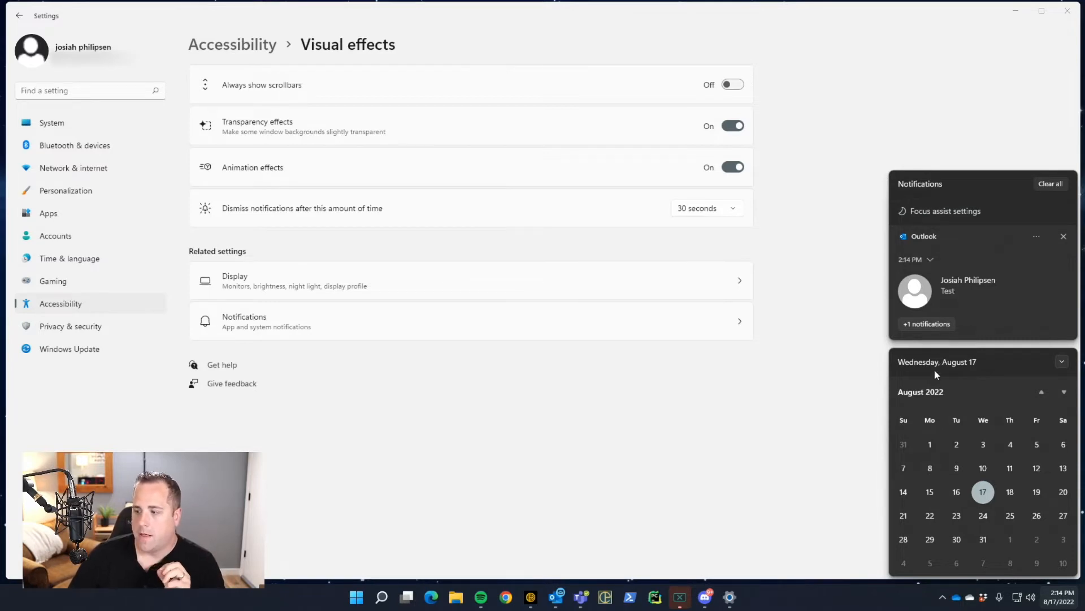
pyautogui.click(876, 400)
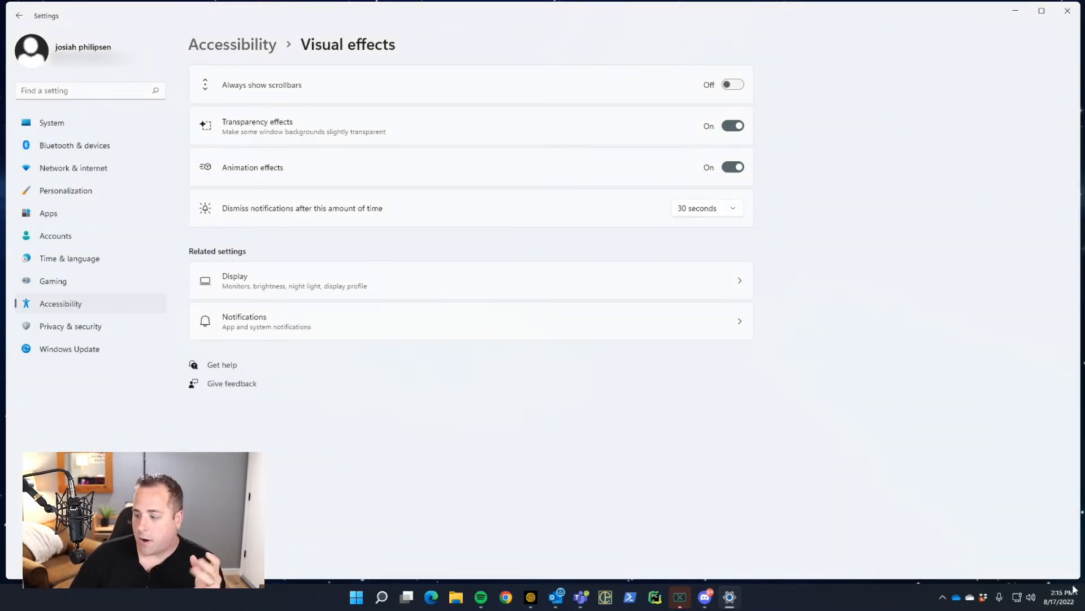
pyautogui.click(1064, 601)
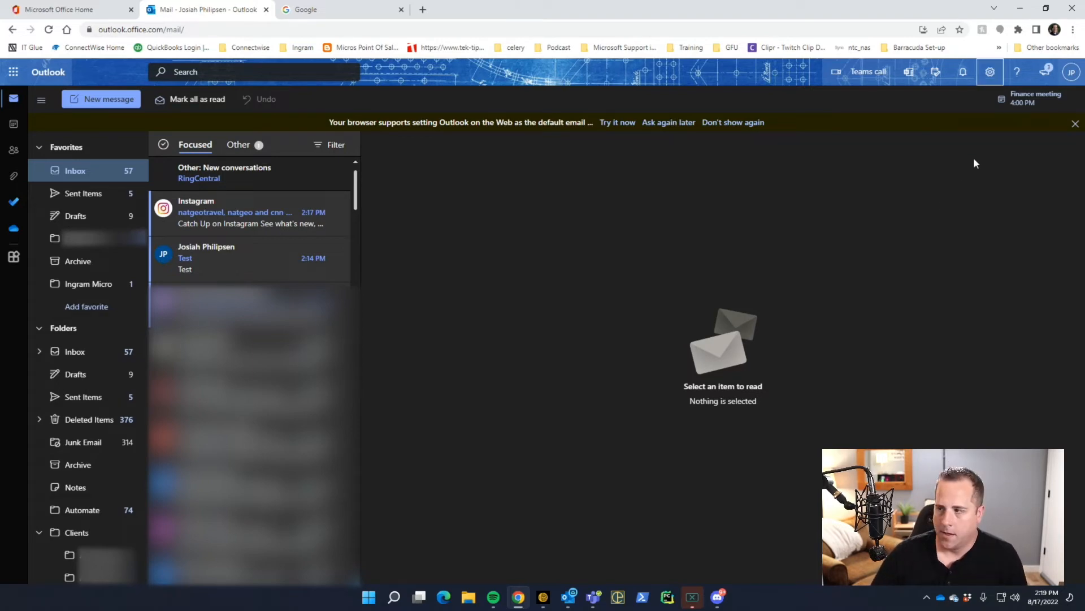
# Step: Open Outlook's full settings at Mail > Rules, showing the existing inbox rules
pyautogui.click(990, 71)
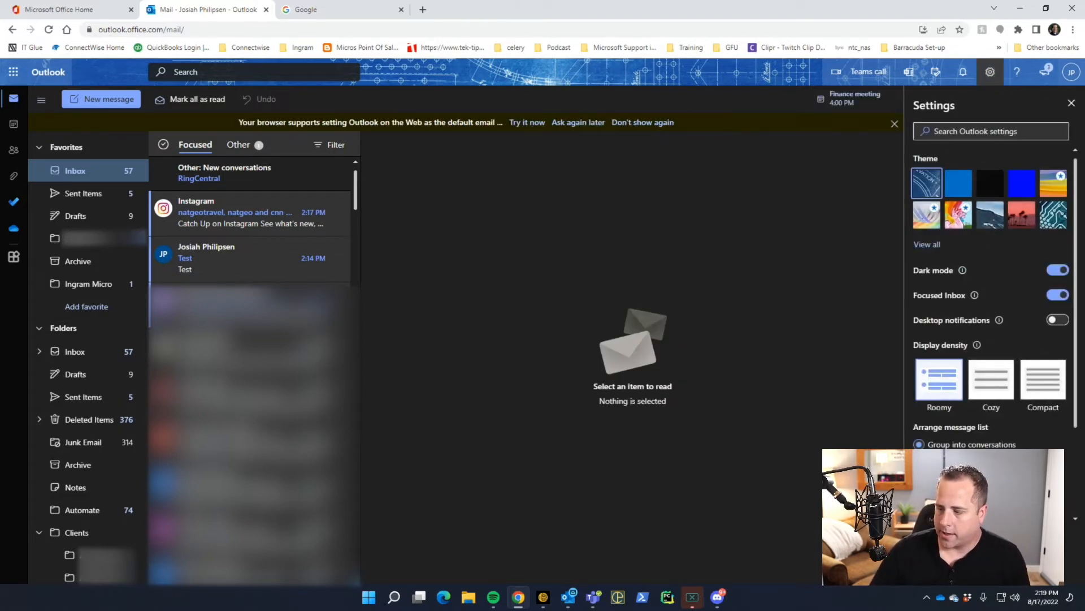
pyautogui.click(958, 551)
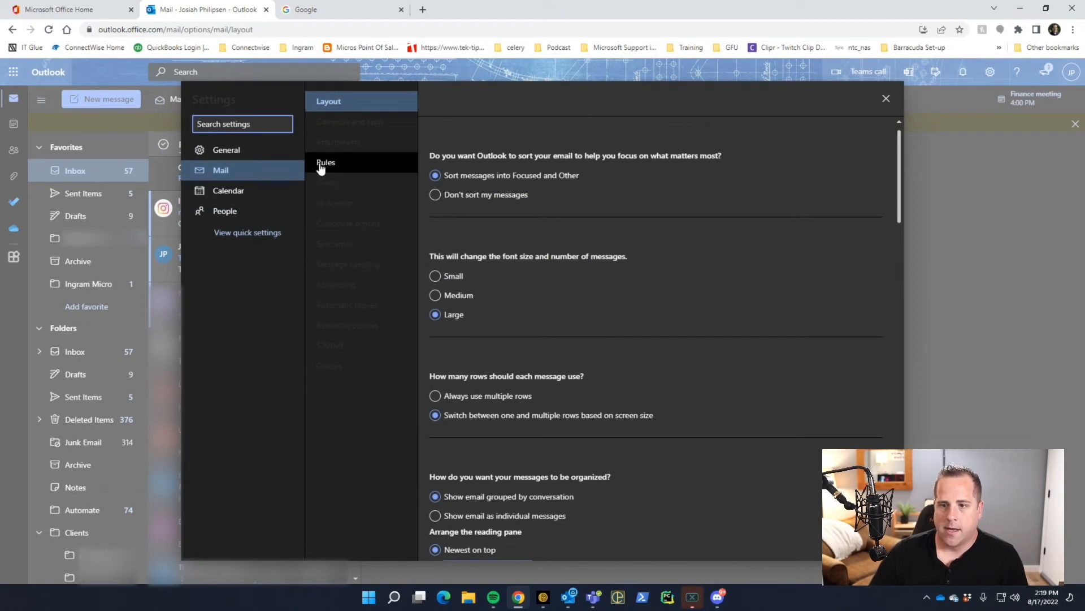
pyautogui.click(321, 167)
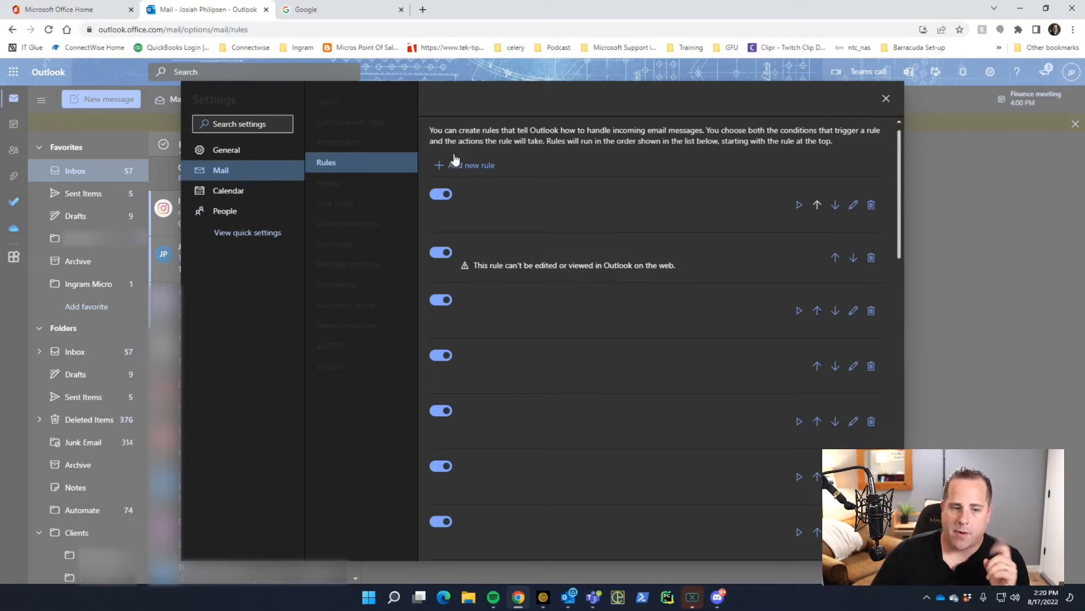
pyautogui.click(221, 170)
pyautogui.click(327, 164)
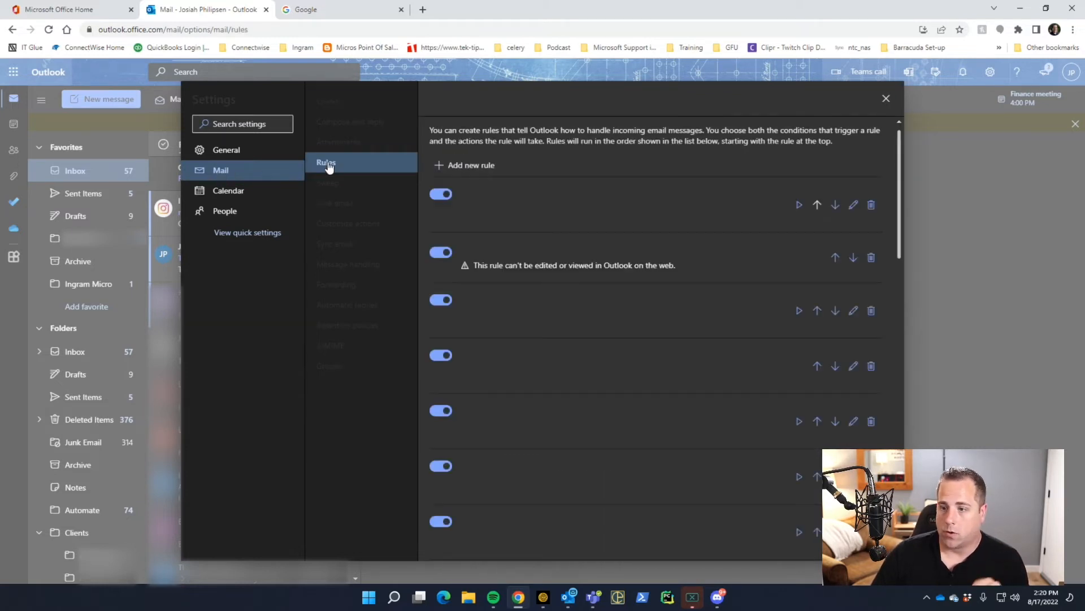
# Step: Add a new rule named 'Important Senders' with a From condition matching a suggested contact
pyautogui.click(471, 165)
pyautogui.write('Important Senders')
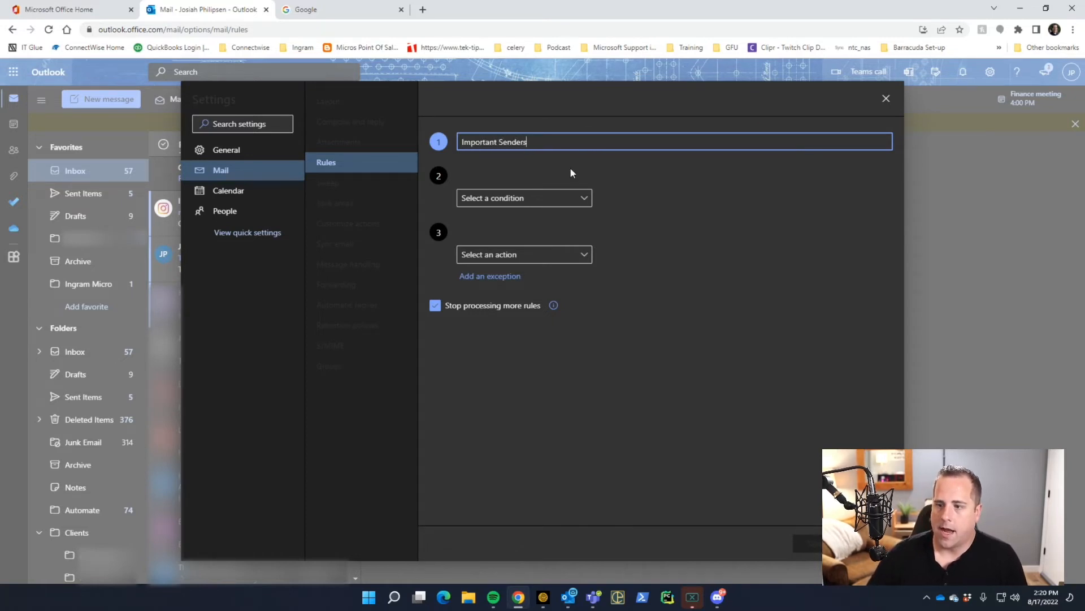
pyautogui.click(560, 199)
pyautogui.click(613, 93)
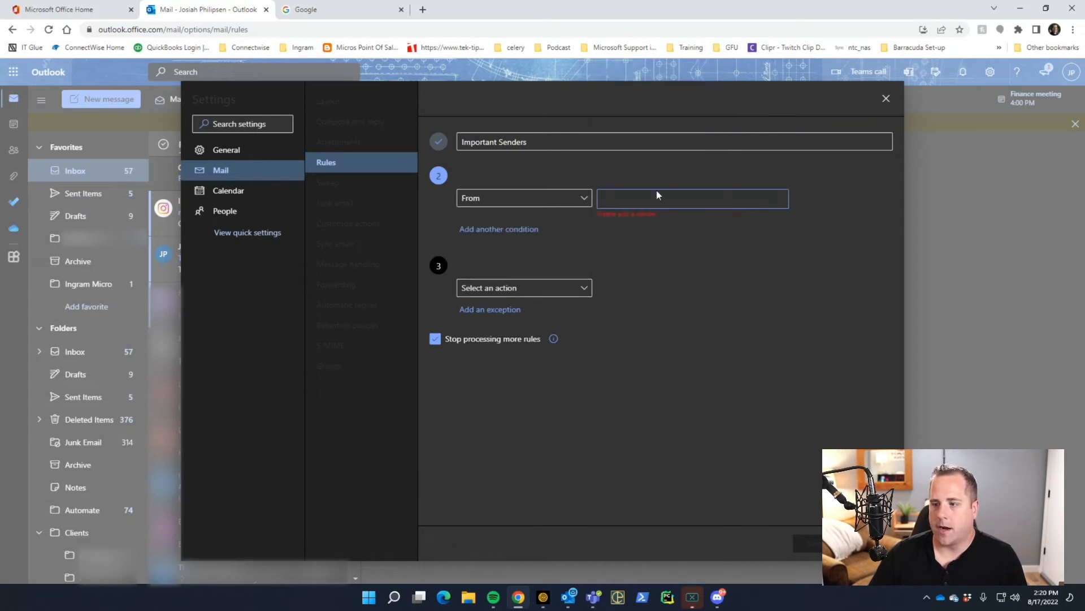
pyautogui.click(655, 201)
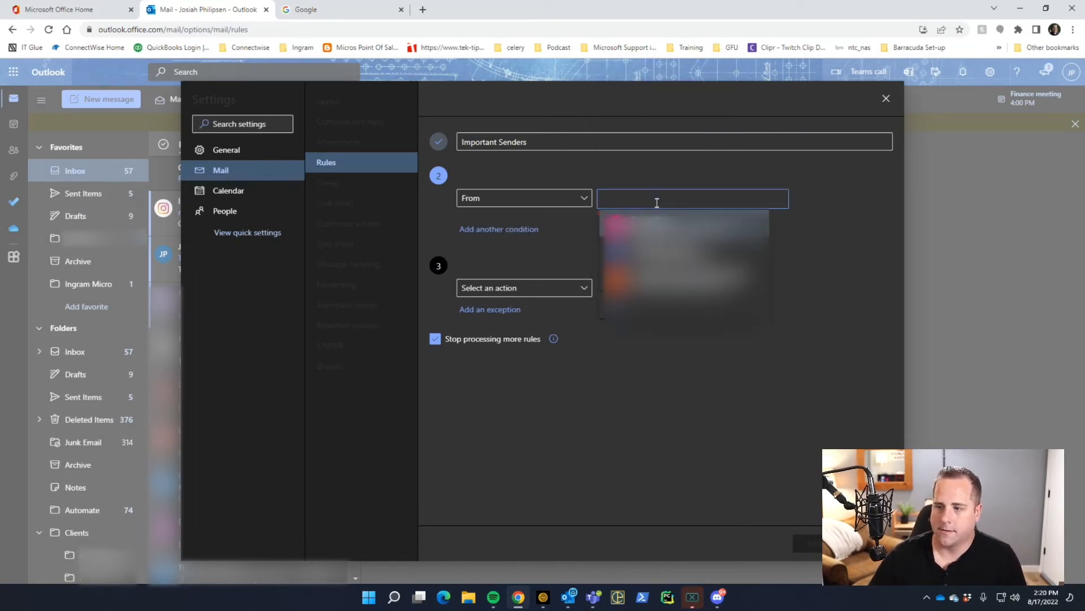
pyautogui.click(675, 225)
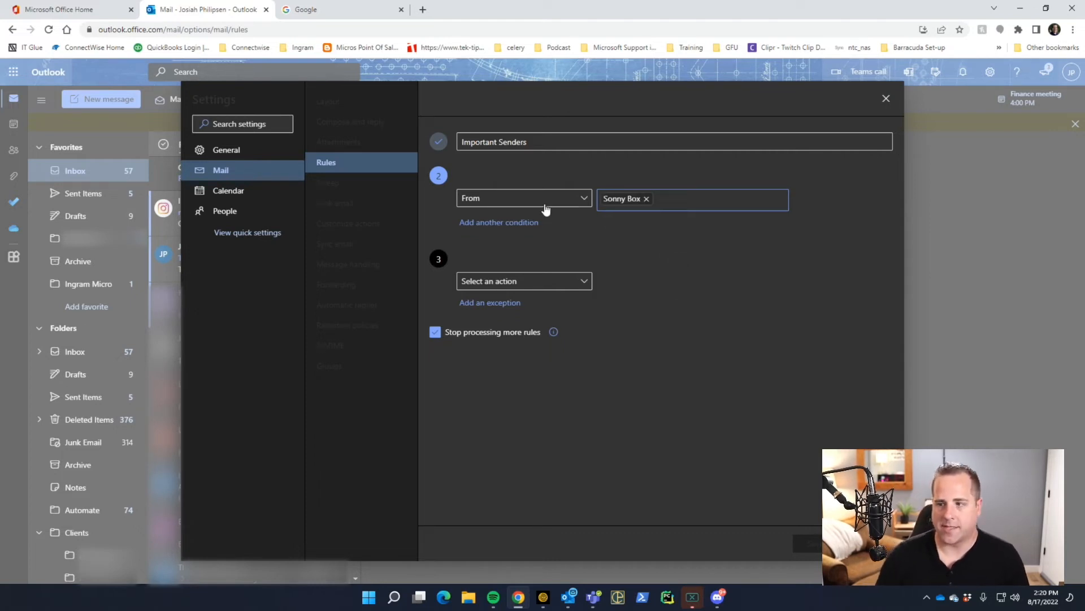
# Step: Set the action to mark importance High, clear Stop processing more rules, and save
pyautogui.click(517, 283)
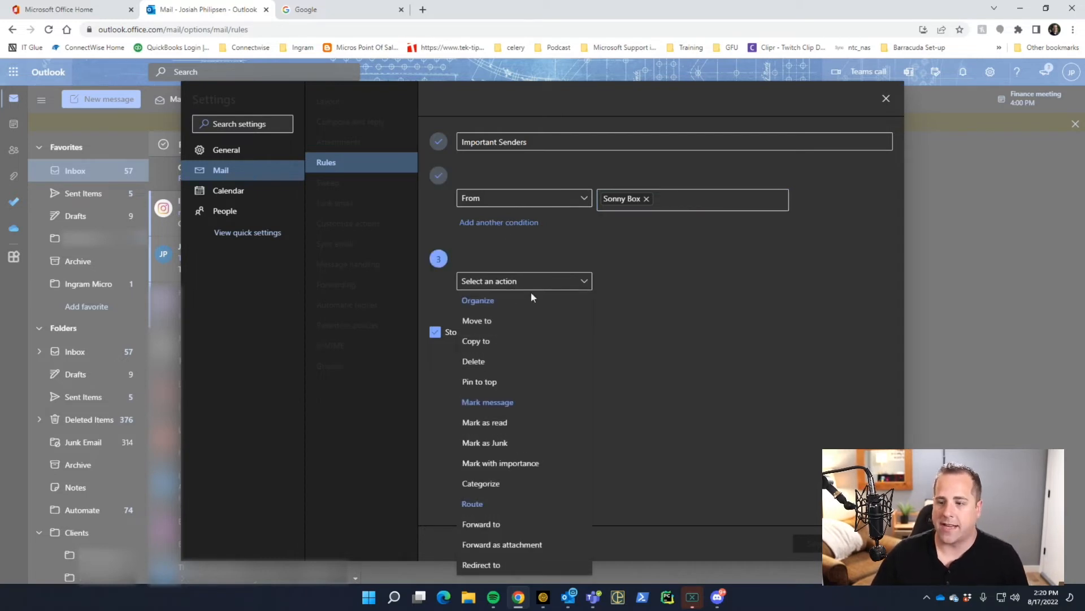
pyautogui.click(543, 463)
pyautogui.click(668, 282)
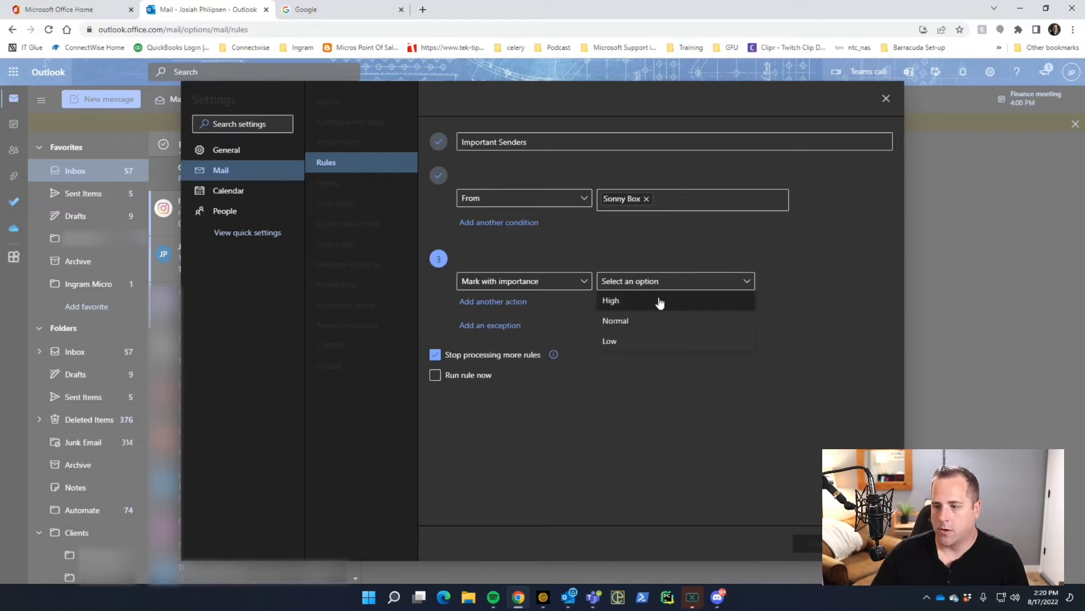
pyautogui.click(656, 298)
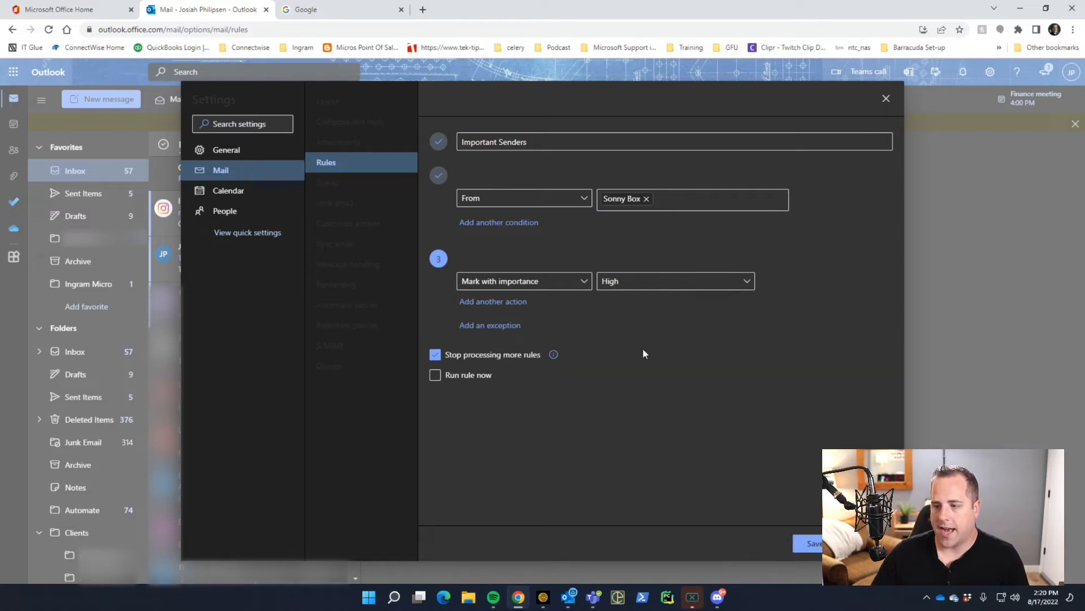
pyautogui.click(436, 355)
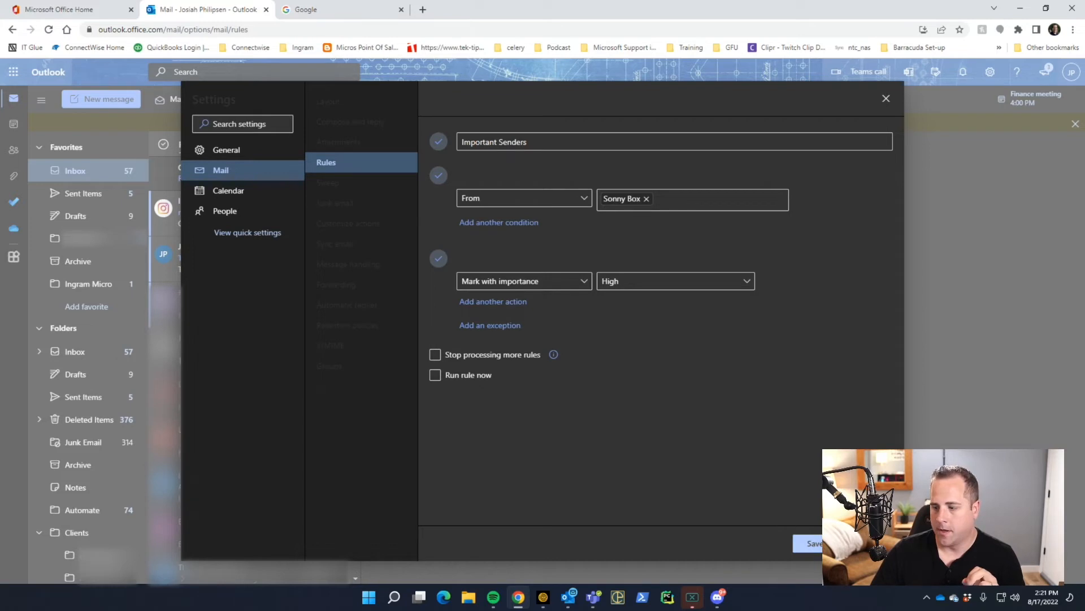
pyautogui.click(814, 544)
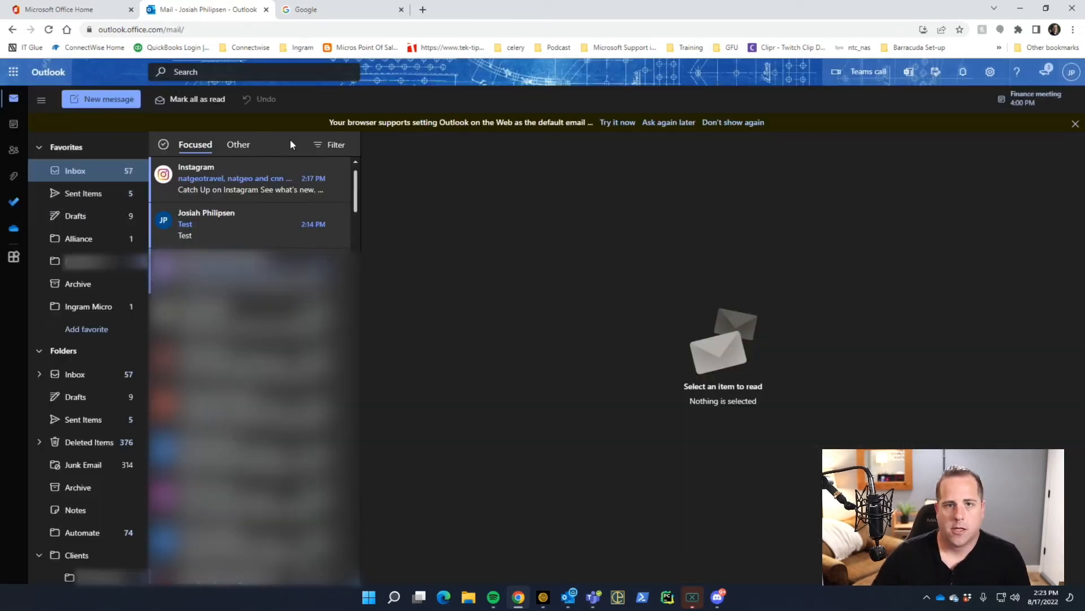
pyautogui.click(334, 145)
pyautogui.moveTo(359, 288)
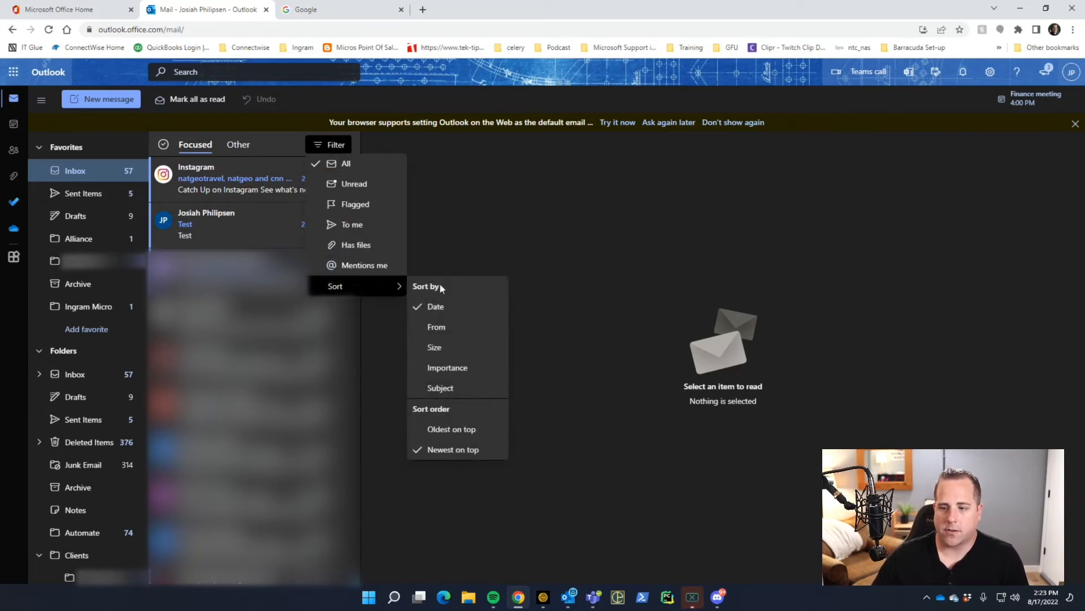
pyautogui.click(462, 369)
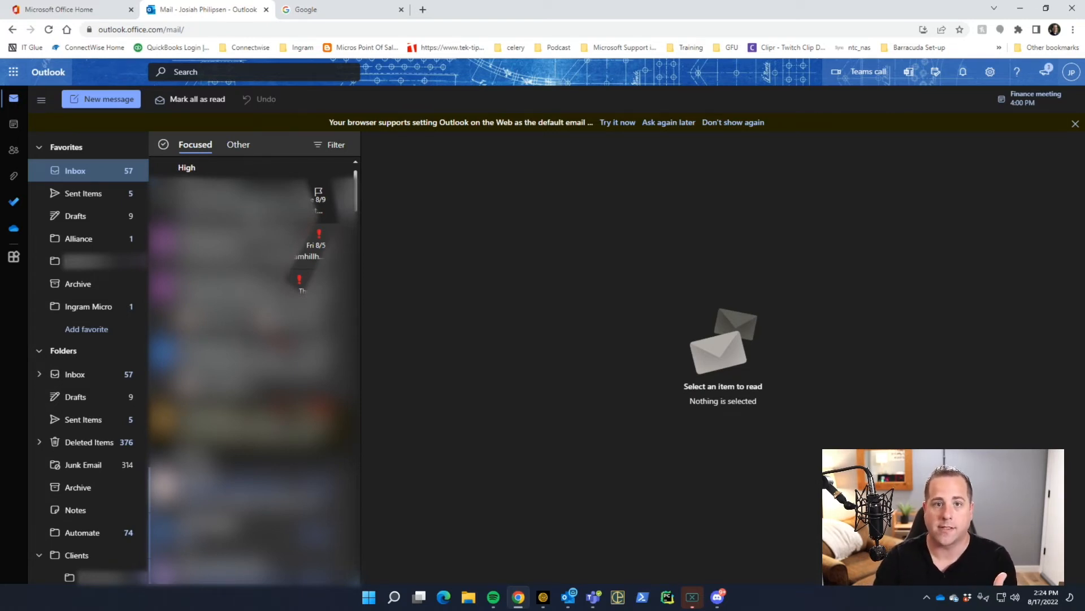
pyautogui.click(330, 145)
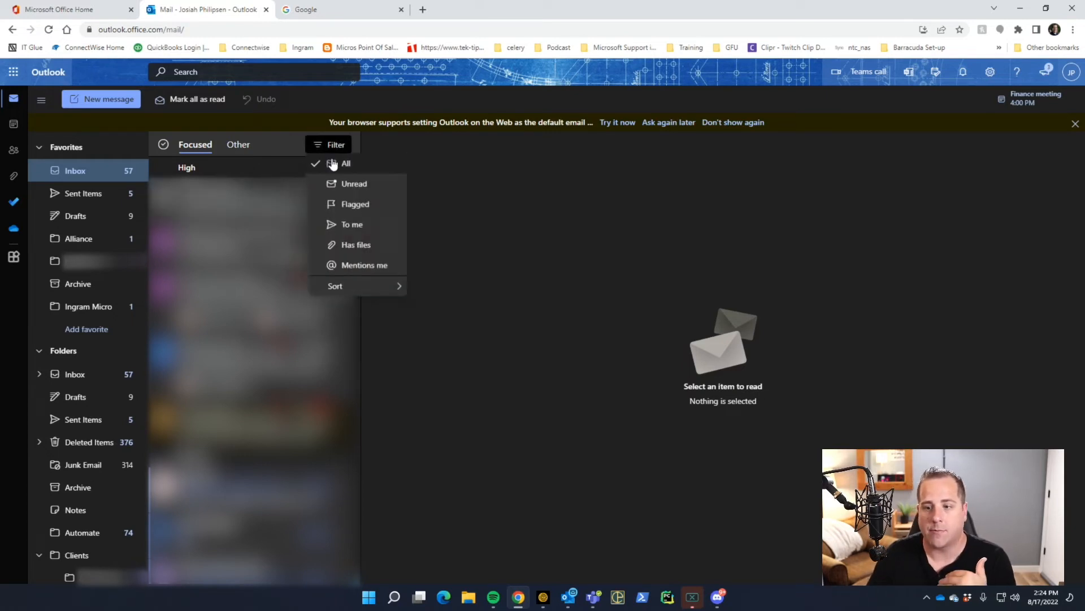
pyautogui.moveTo(358, 285)
pyautogui.click(459, 310)
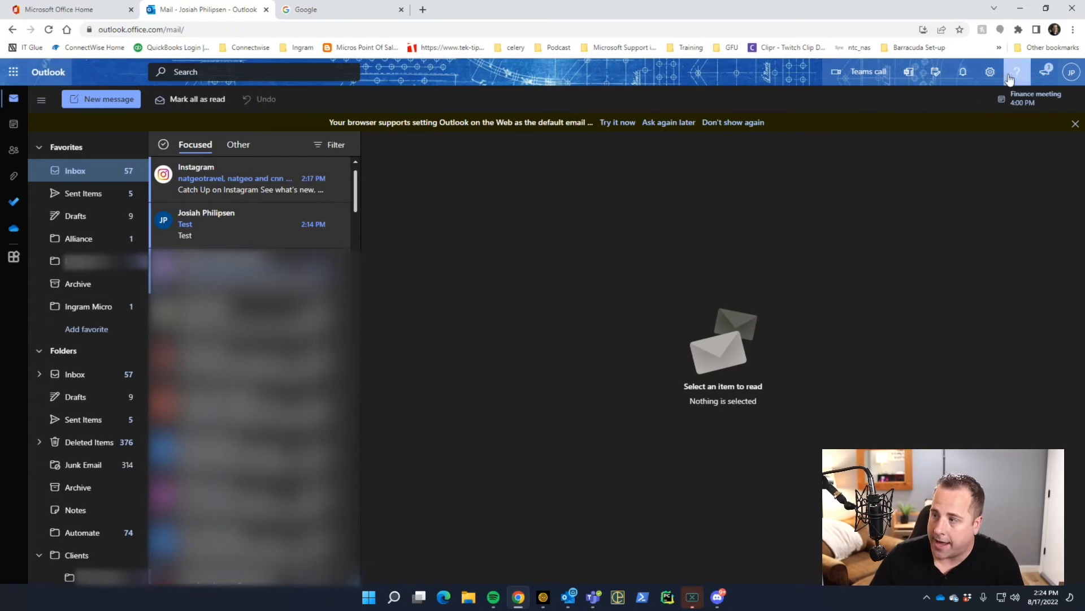
# Step: Start a new inbox rule from Mail > Rules named 'Send Text Message'
pyautogui.click(990, 72)
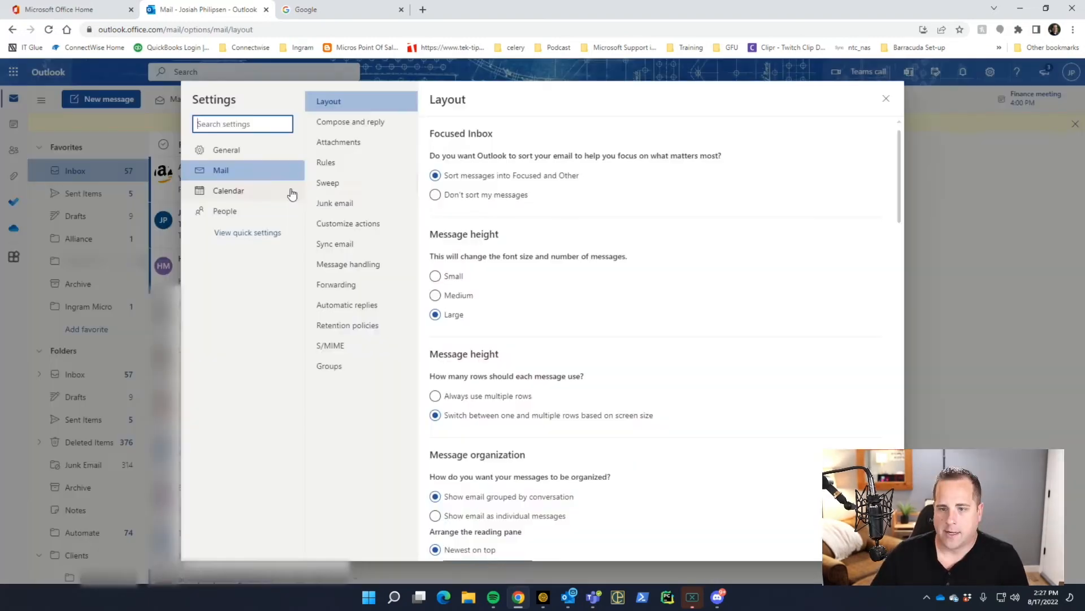
pyautogui.click(325, 164)
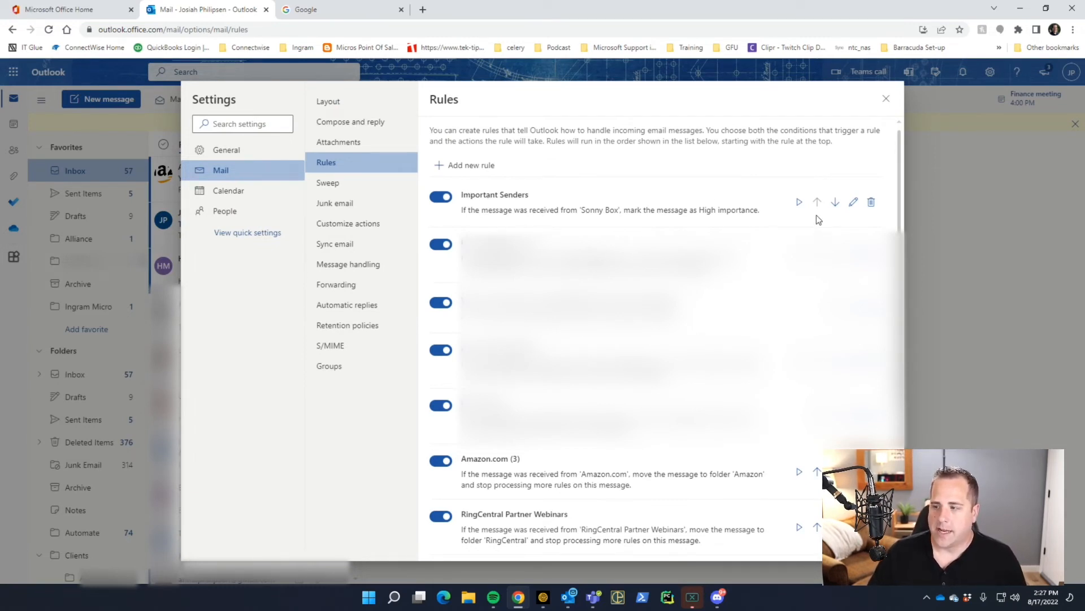
pyautogui.click(486, 165)
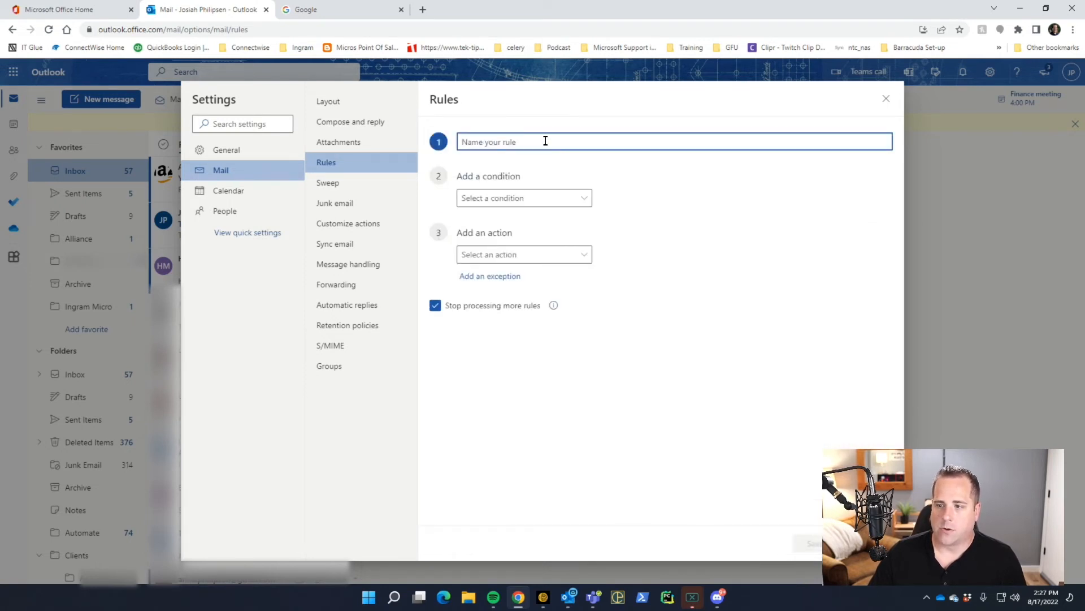
pyautogui.write('SEnd Text')
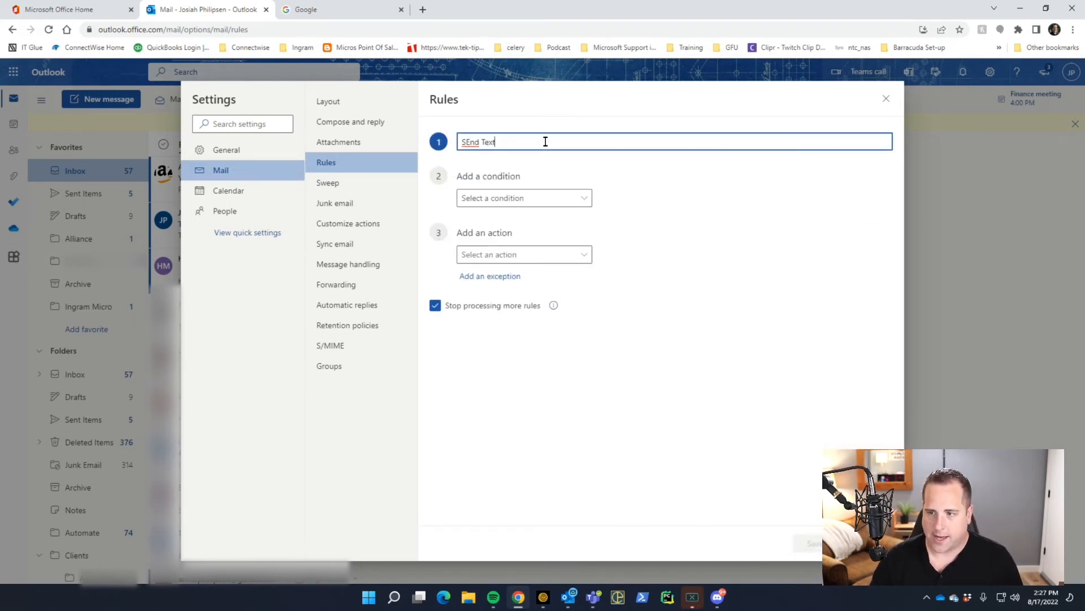
pyautogui.write(' Message')
pyautogui.moveTo(474, 141); pyautogui.dragTo(467, 141)
pyautogui.write('e')
# Step: Make the rule match one chosen sender and set its action to Forward to
pyautogui.click(517, 199)
pyautogui.click(609, 94)
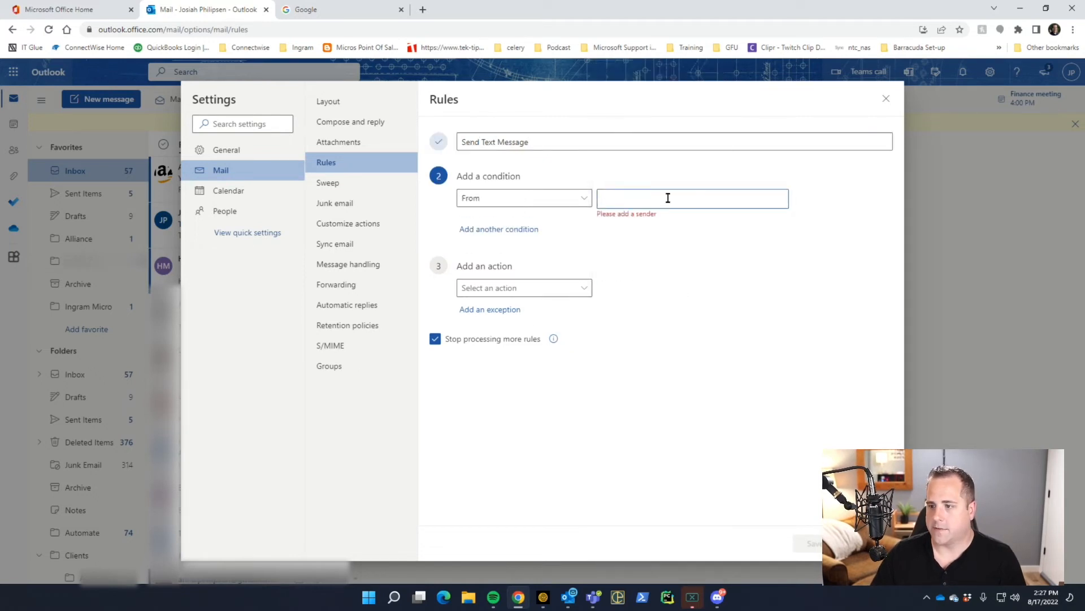
pyautogui.write('sonn')
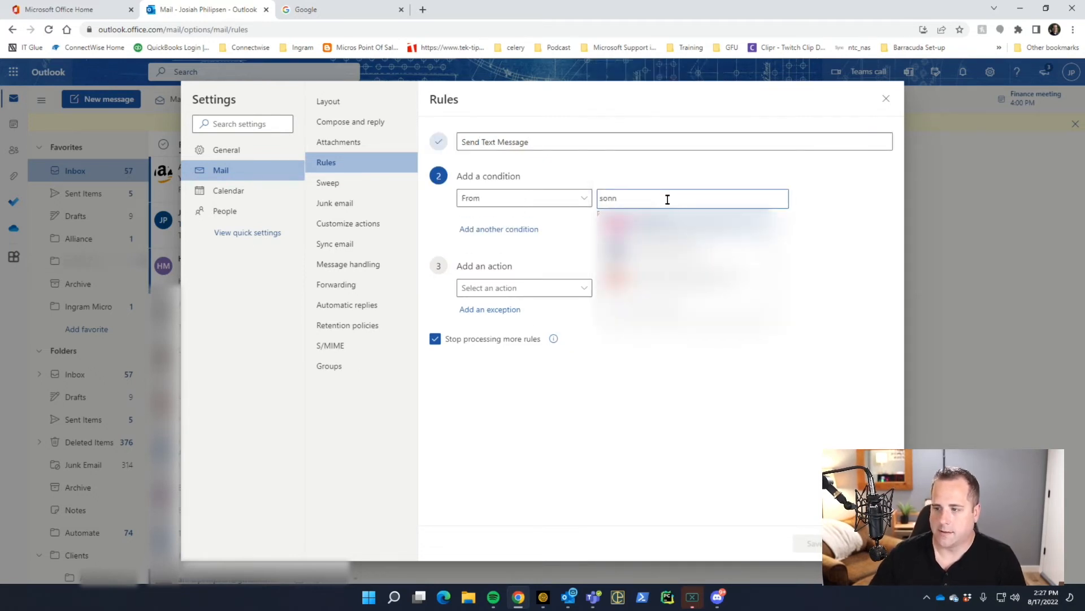
pyautogui.click(667, 225)
pyautogui.click(563, 281)
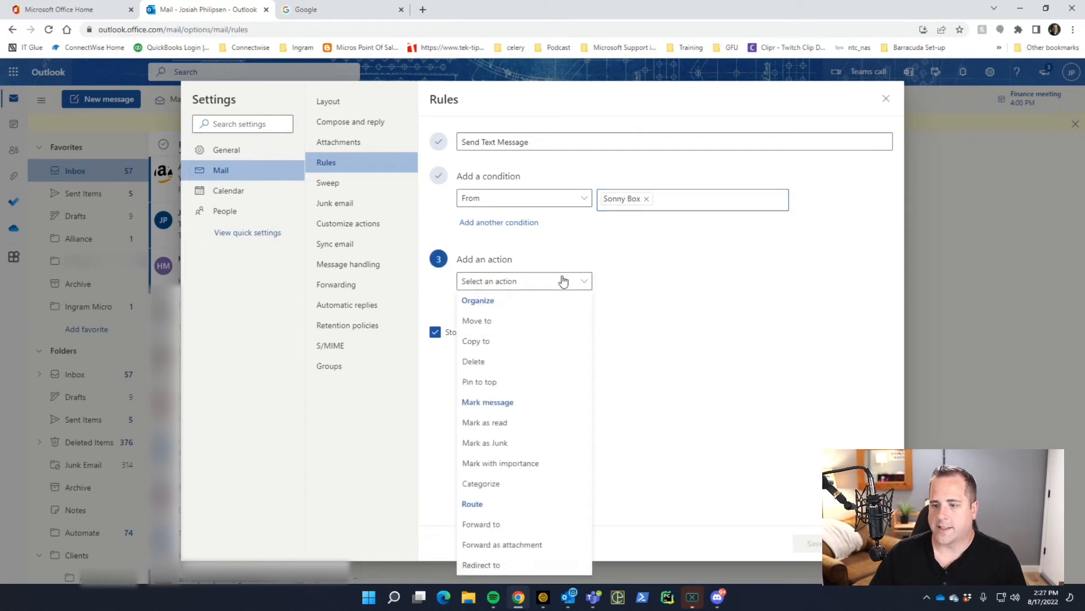
pyautogui.click(505, 524)
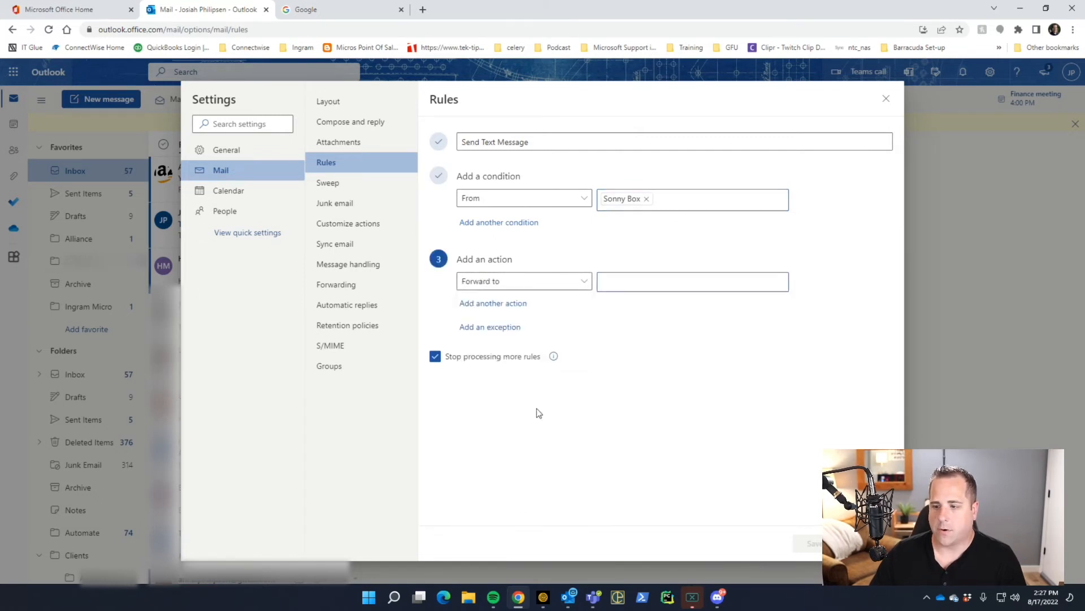
pyautogui.click(632, 288)
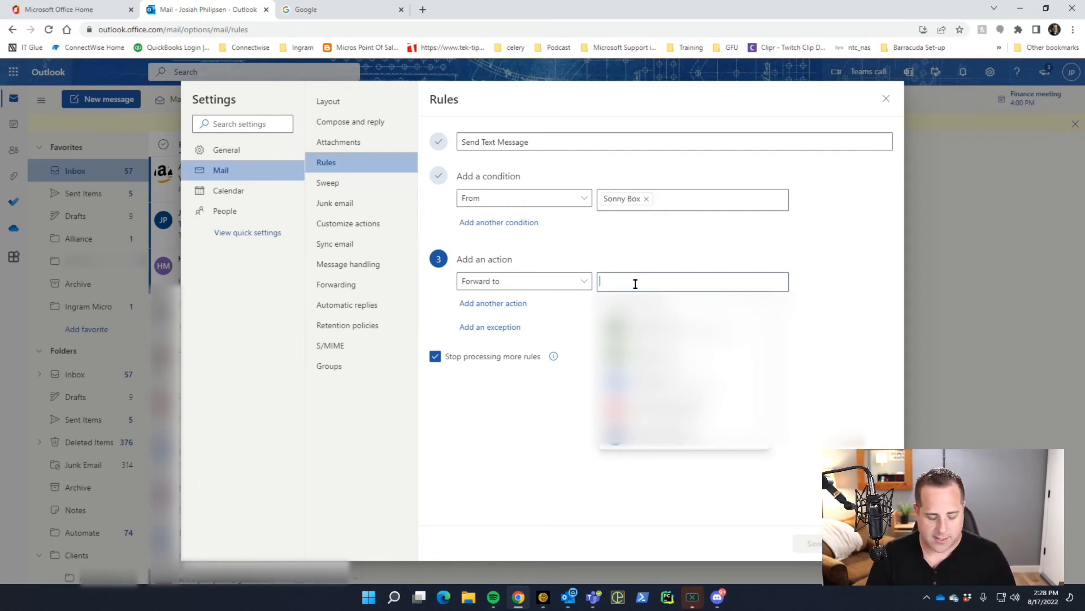
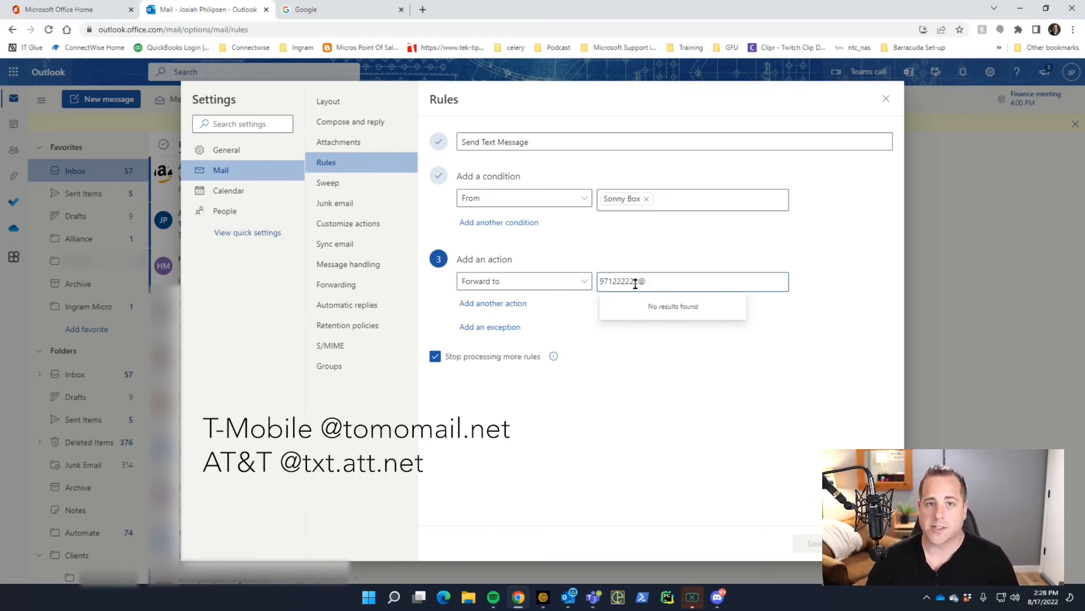
pyautogui.write('txt.attt')
pyautogui.press('BackSpace')
pyautogui.write('.n')
pyautogui.press('BackSpace')
pyautogui.press('BackSpace')
pyautogui.press('BackSpace')
pyautogui.press('BackSpace')
pyautogui.press('BackSpace')
pyautogui.press('BackSpace')
pyautogui.press('BackSpace')
pyautogui.press('BackSpace')
pyautogui.press('BackSpace')
pyautogui.press('BackSpace')
pyautogui.press('BackSpace')
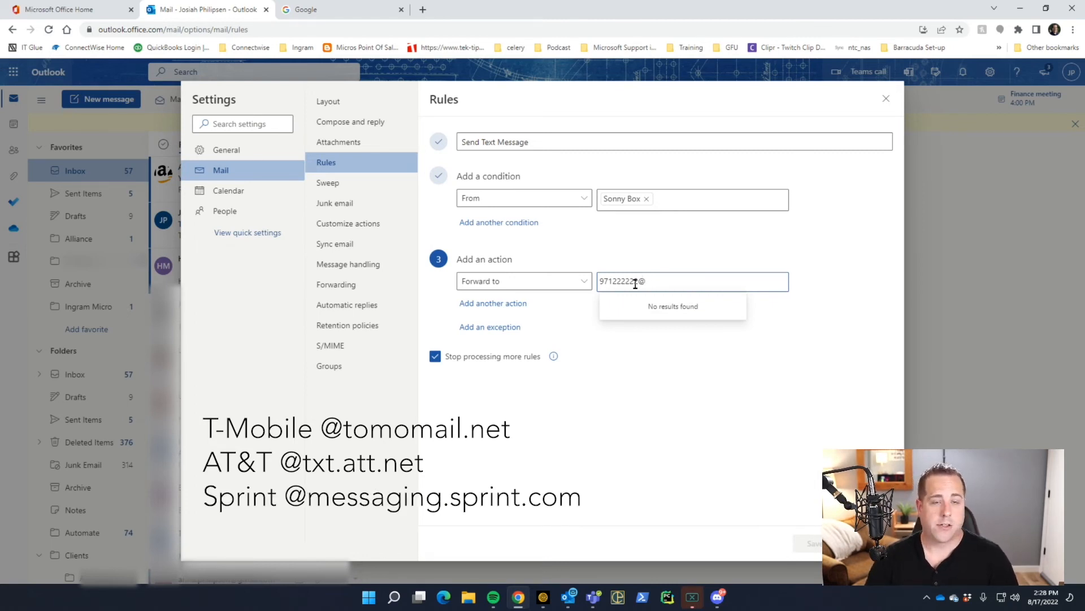
pyautogui.write('messa')
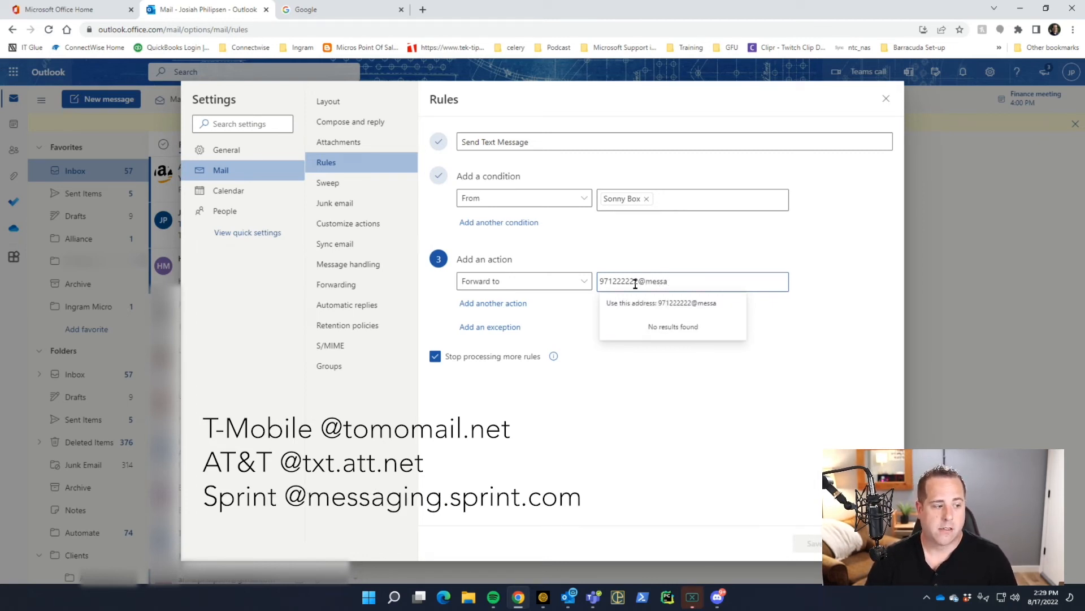
pyautogui.write('ging.sprint.com')
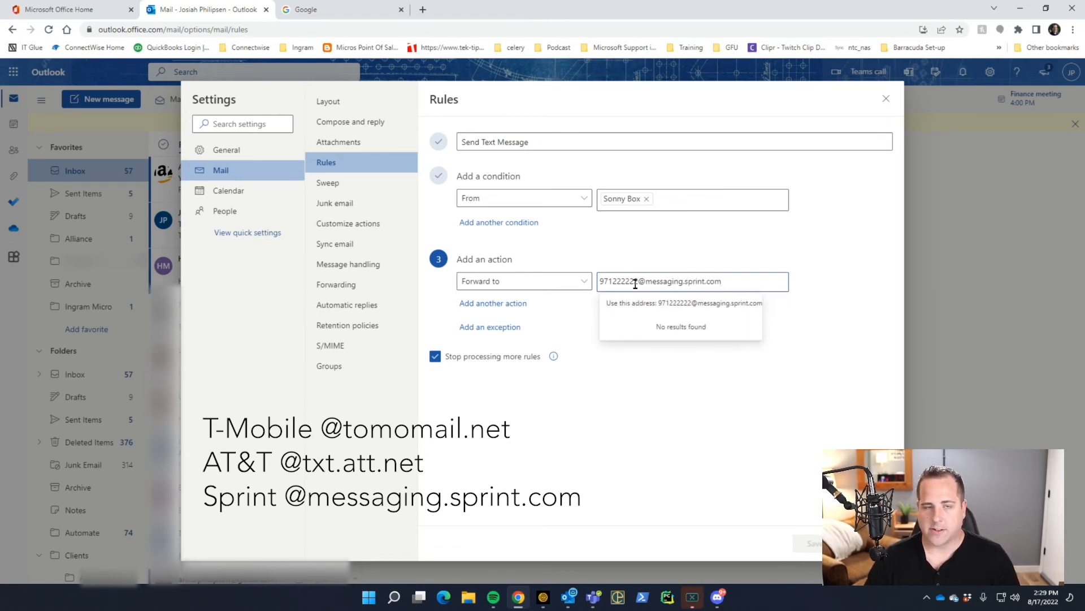
pyautogui.press('BackSpace')
pyautogui.press('BackSpace')
pyautogui.press('BackSpace')
pyautogui.press('BackSpace')
pyautogui.press('BackSpace')
pyautogui.press('BackSpace')
pyautogui.press('BackSpace')
pyautogui.press('BackSpace')
pyautogui.press('BackSpace')
pyautogui.press('BackSpace')
pyautogui.press('BackSpace')
pyautogui.press('BackSpace')
pyautogui.press('BackSpace')
pyautogui.press('BackSpace')
pyautogui.press('BackSpace')
pyautogui.press('BackSpace')
pyautogui.press('BackSpace')
pyautogui.press('BackSpace')
pyautogui.press('BackSpace')
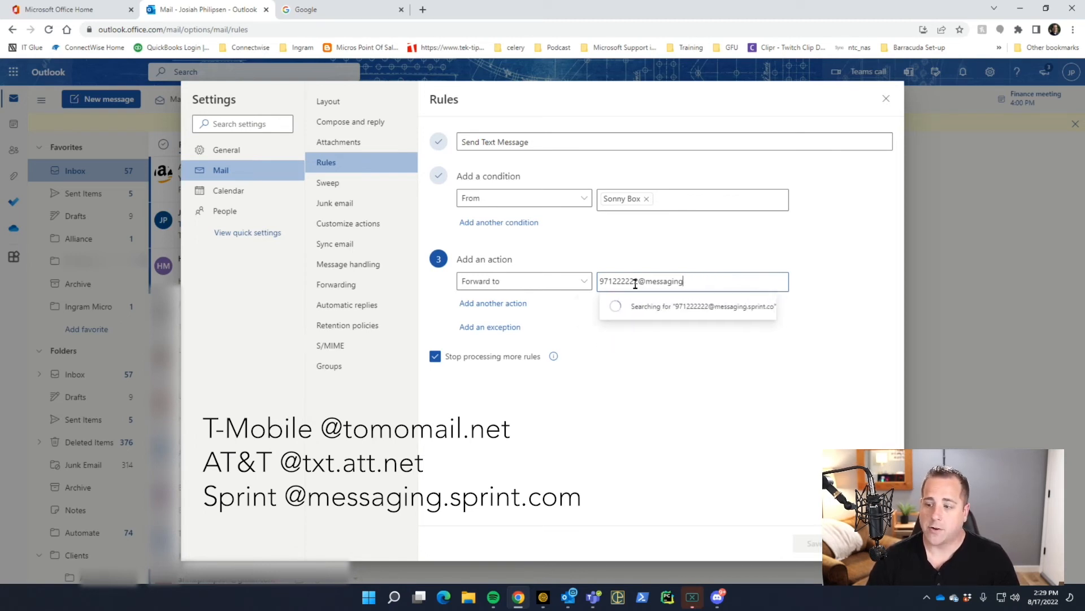
pyautogui.press('BackSpace')
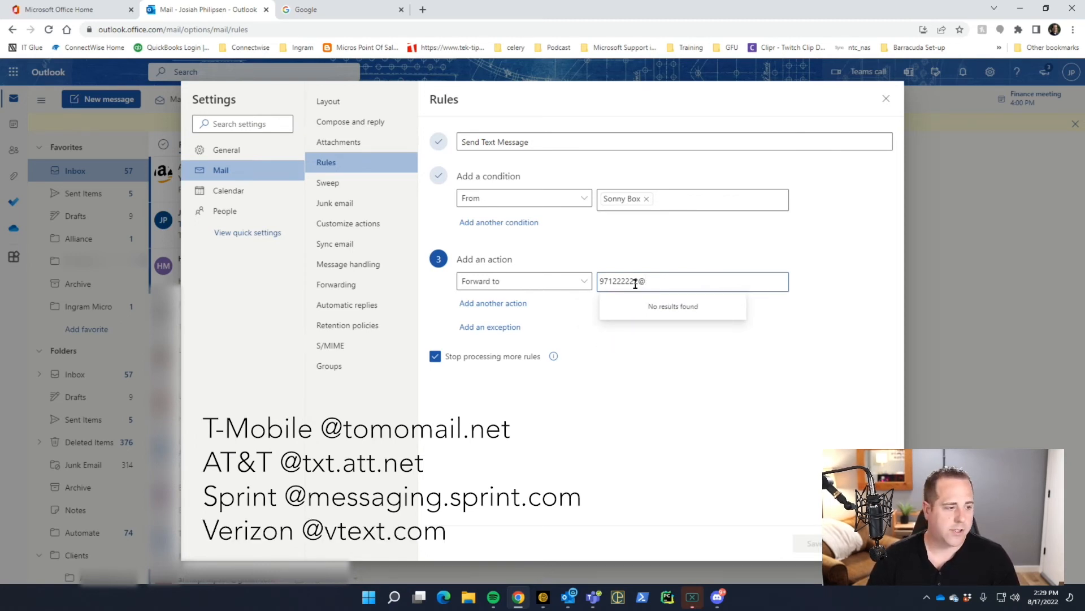
pyautogui.write('vtext.com')
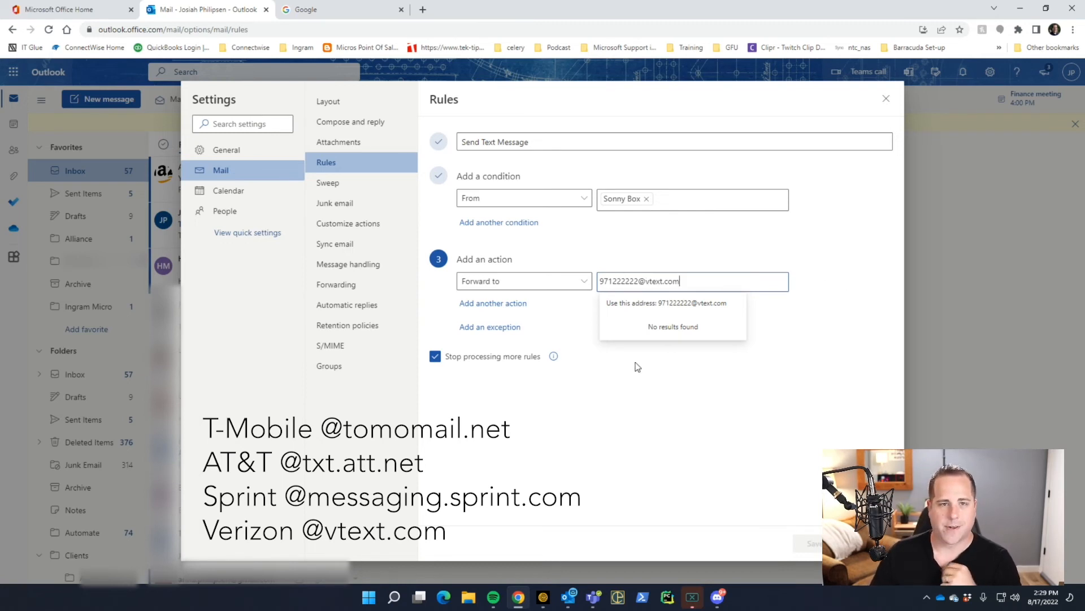
pyautogui.click(620, 407)
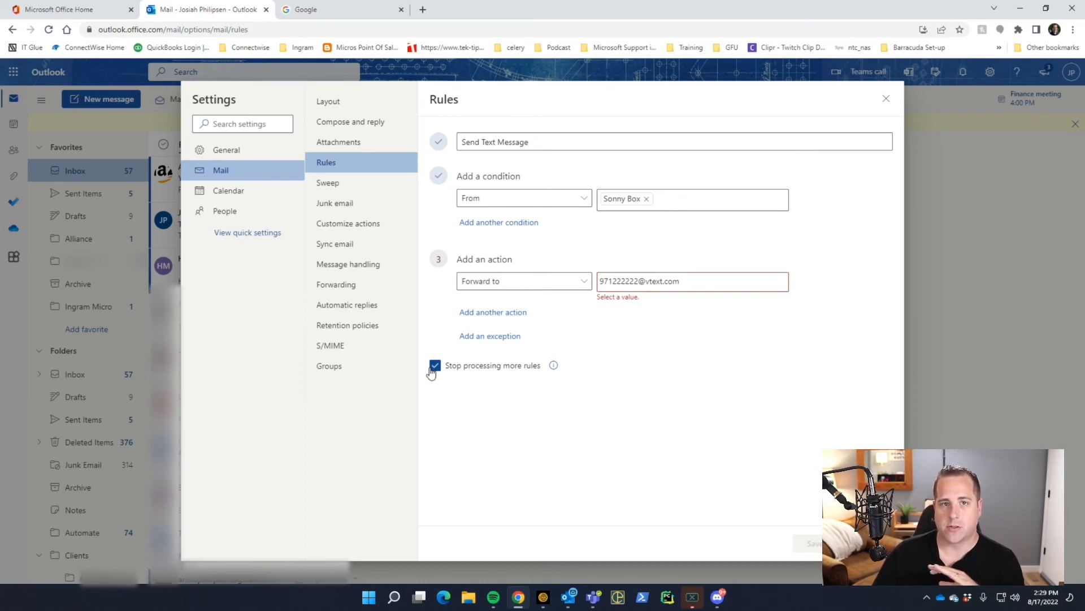
pyautogui.click(695, 281)
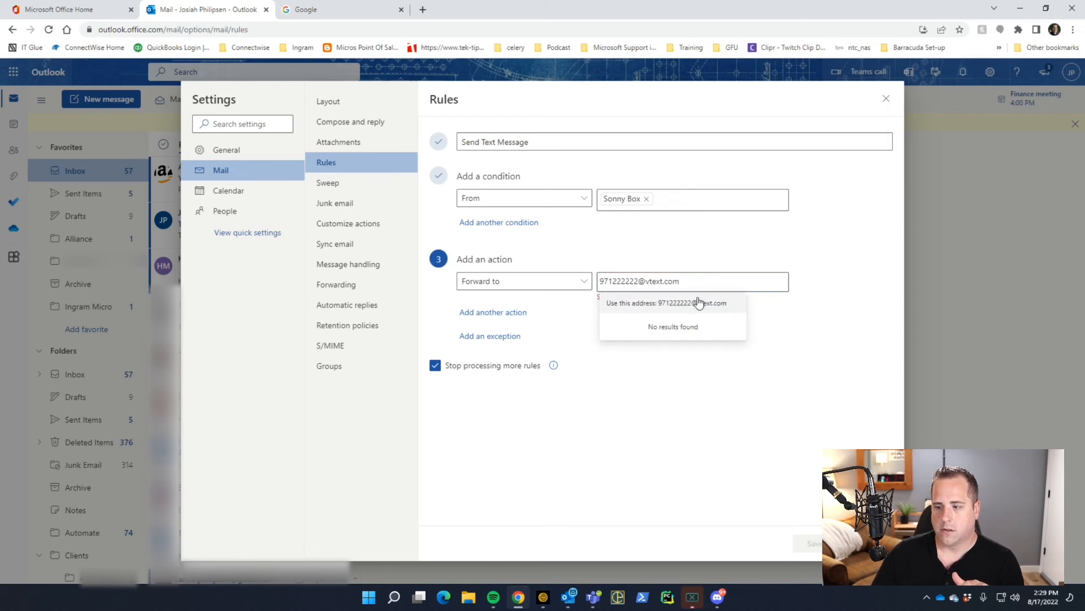
# Step: Accept the vtext.com recipient, save the rule, and move it below Important Senders
pyautogui.click(697, 300)
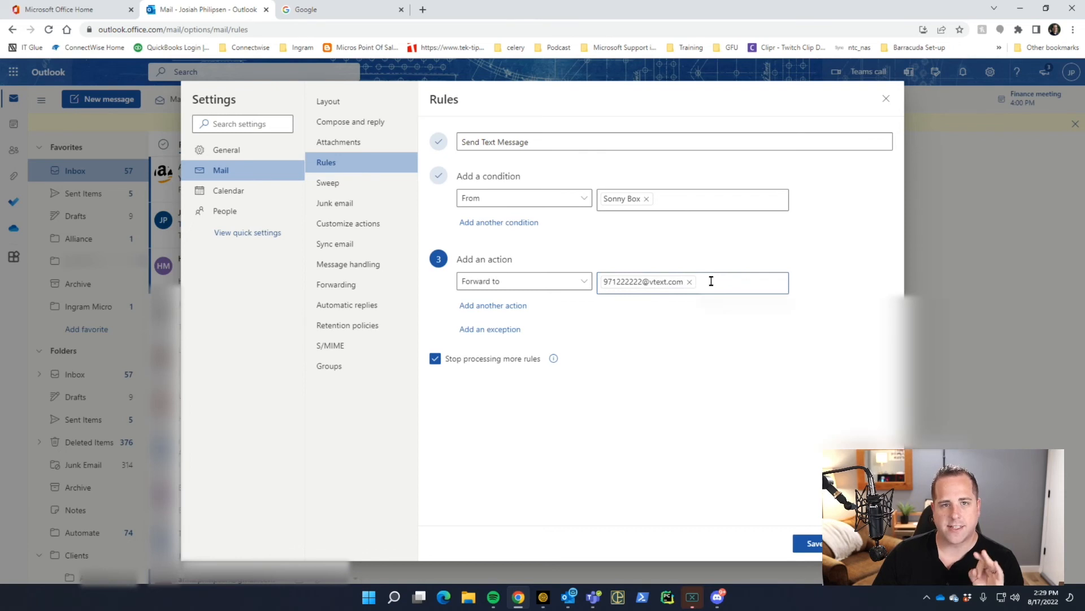
pyautogui.click(710, 279)
pyautogui.click(651, 328)
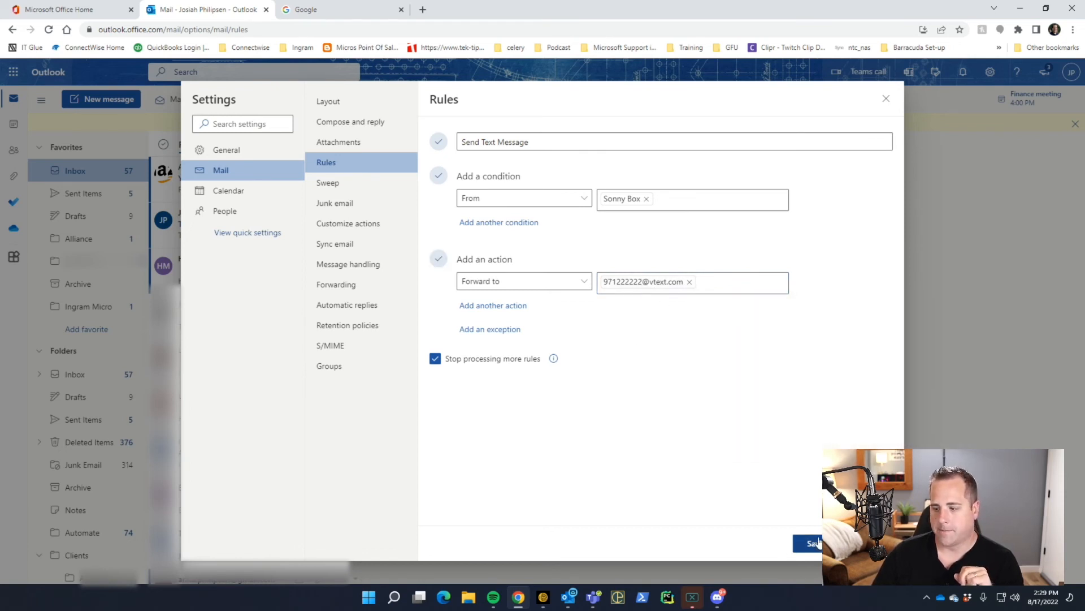
pyautogui.click(814, 543)
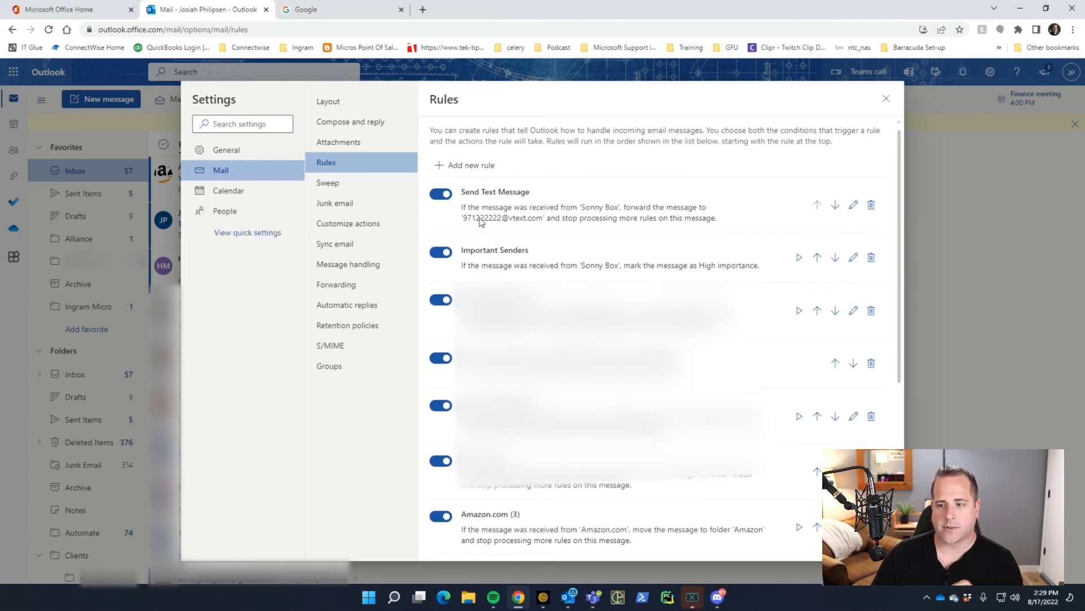
pyautogui.click(834, 206)
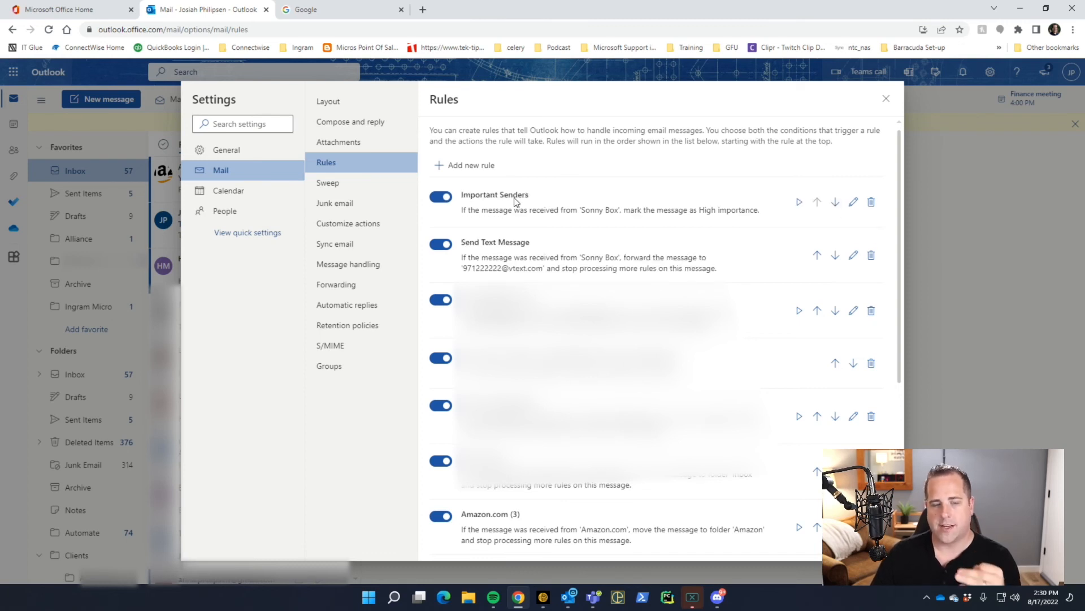